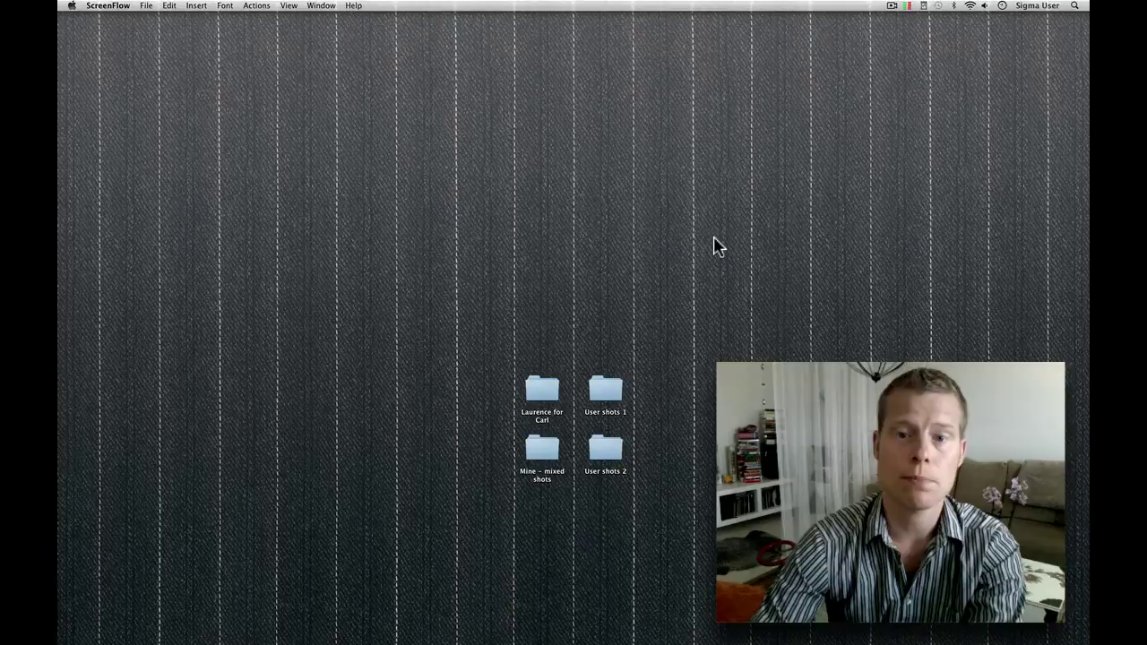
# Launch SIGMA Photo Pro, drag SDIM5053 toward the User shots 2 folder, then deselect it.
pyautogui.click(682, 638)
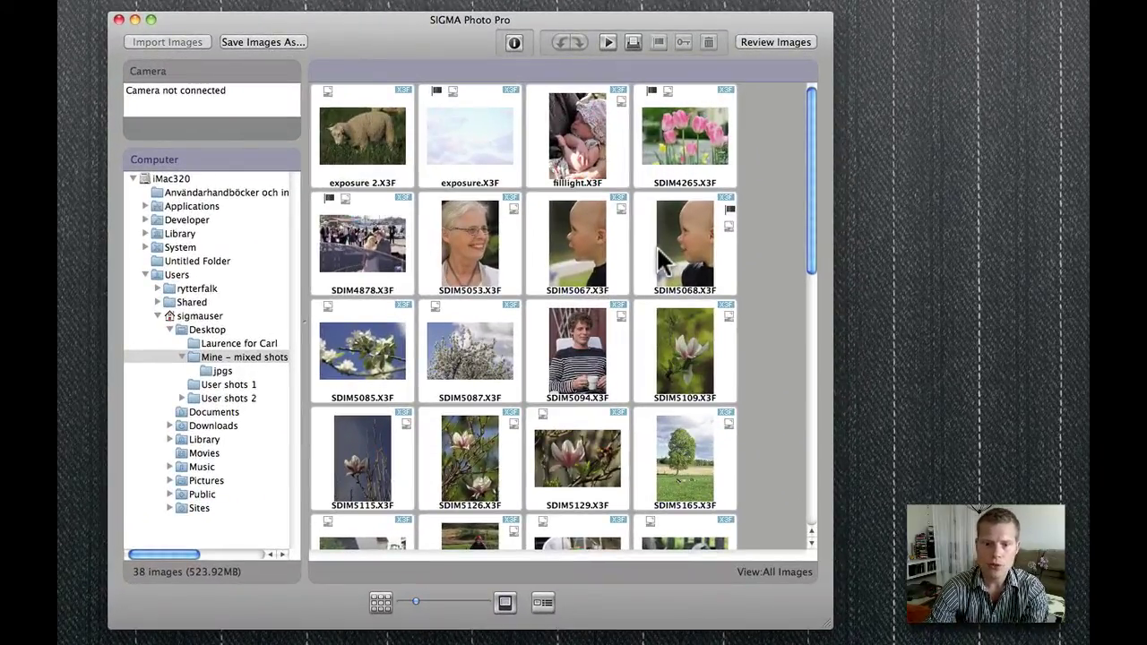
pyautogui.moveTo(493, 265)
pyautogui.mouseDown()
pyautogui.moveTo(306, 386)
pyautogui.moveTo(252, 398)
pyautogui.moveTo(476, 268)
pyautogui.mouseUp()
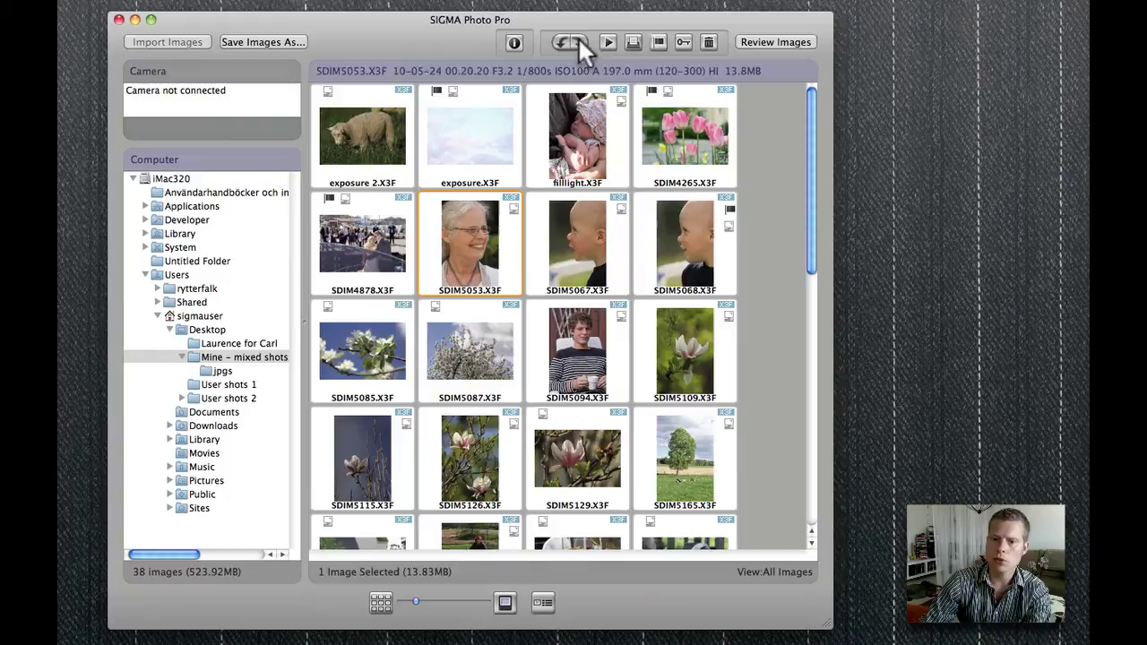
pyautogui.press('Escape')
# Rotate SDIM5053 a quarter turn and back upright, then flag and unflag it.
pyautogui.click(485, 208)
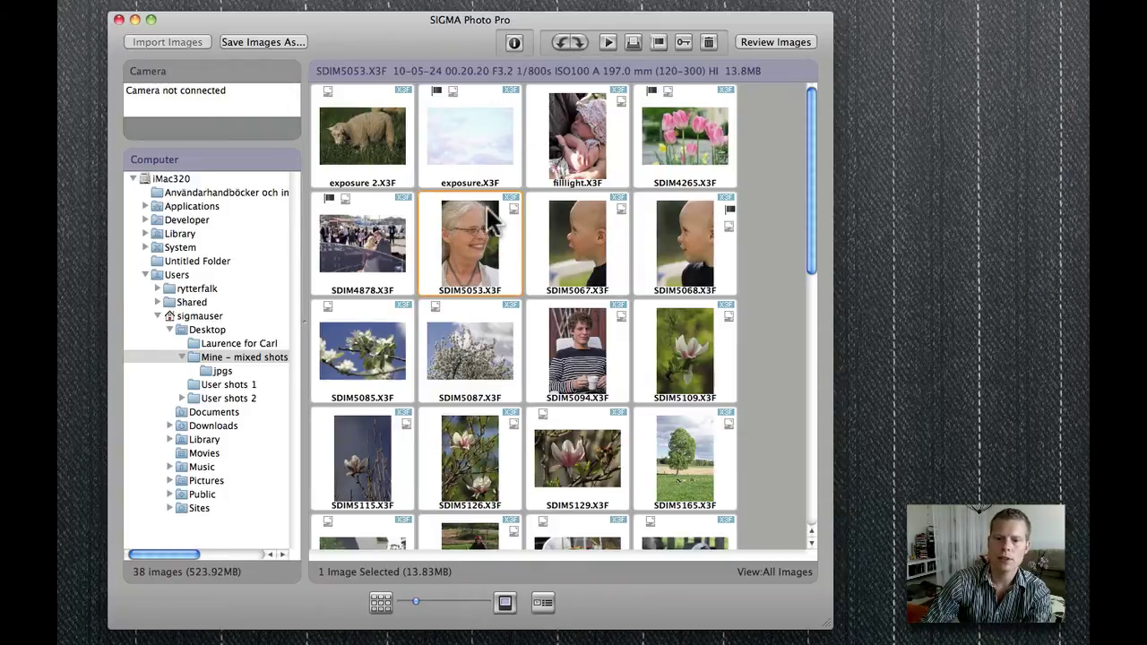
pyautogui.click(583, 42)
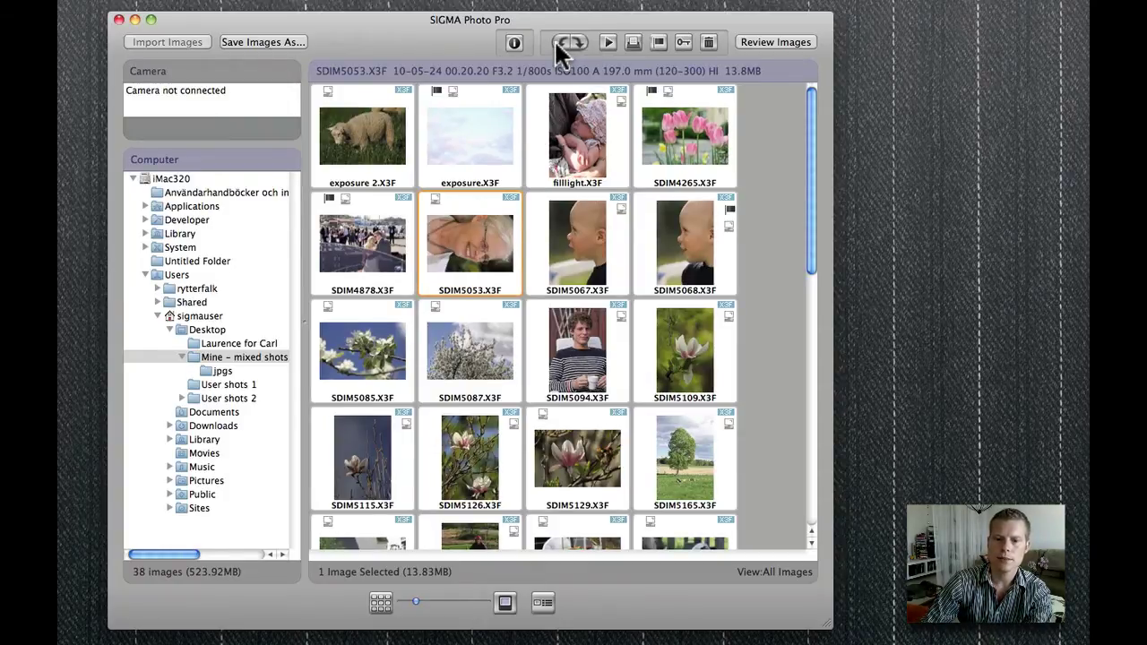
pyautogui.click(558, 42)
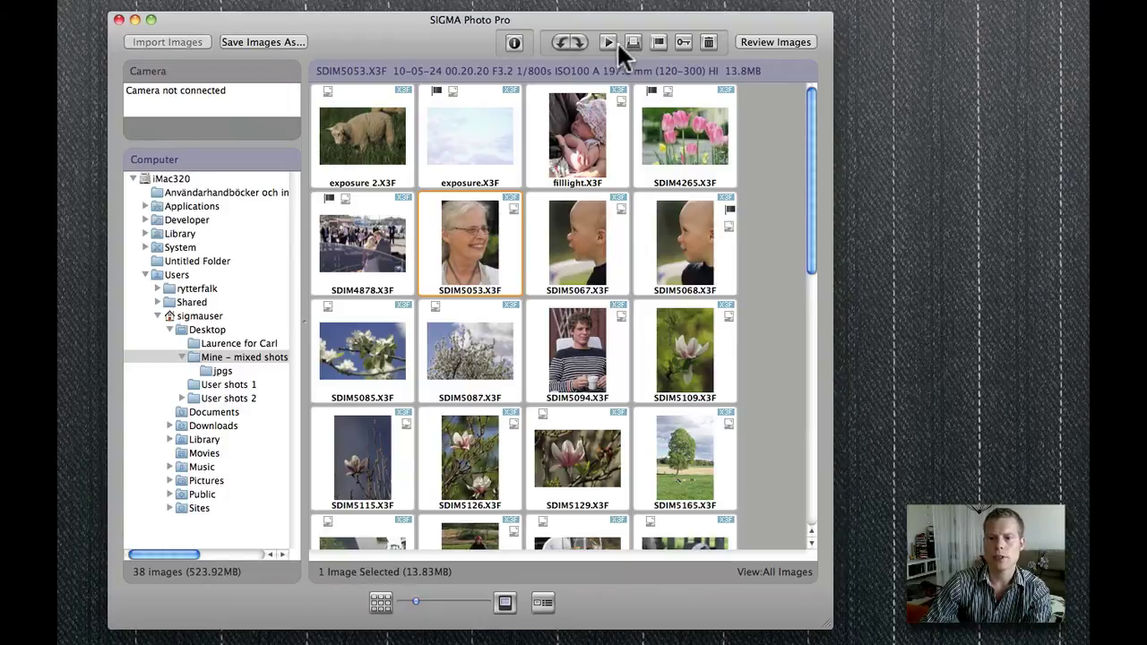
pyautogui.click(658, 42)
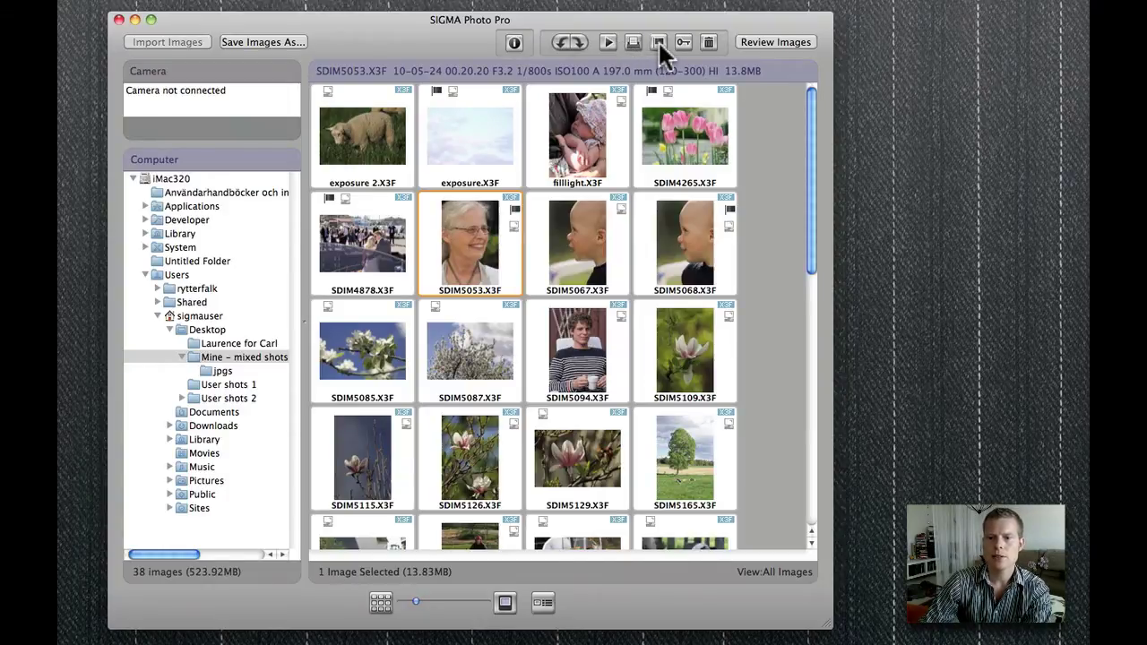
pyautogui.click(658, 42)
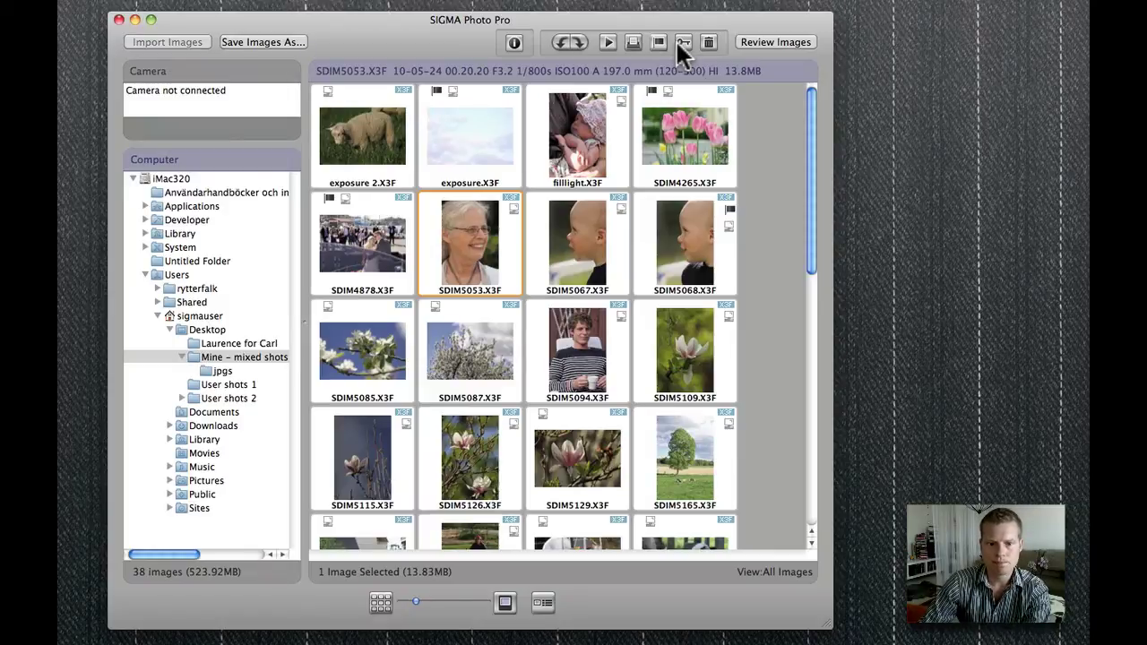
pyautogui.keyDown('shift'); pyautogui.click(381, 157); pyautogui.keyUp('shift')
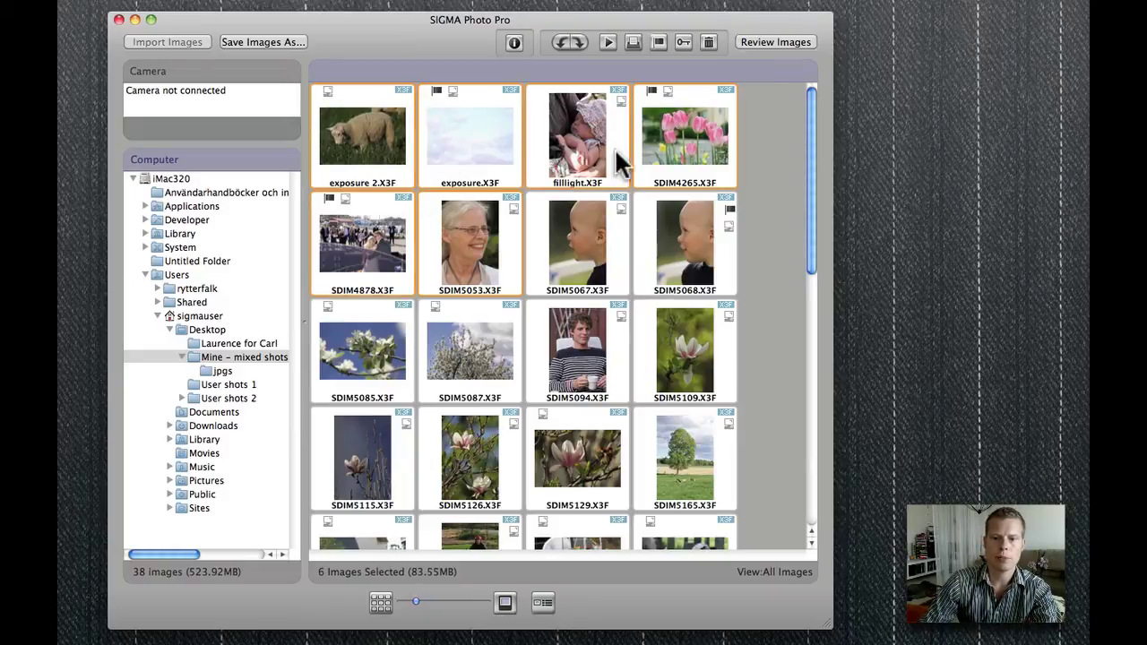
pyautogui.click(276, 42)
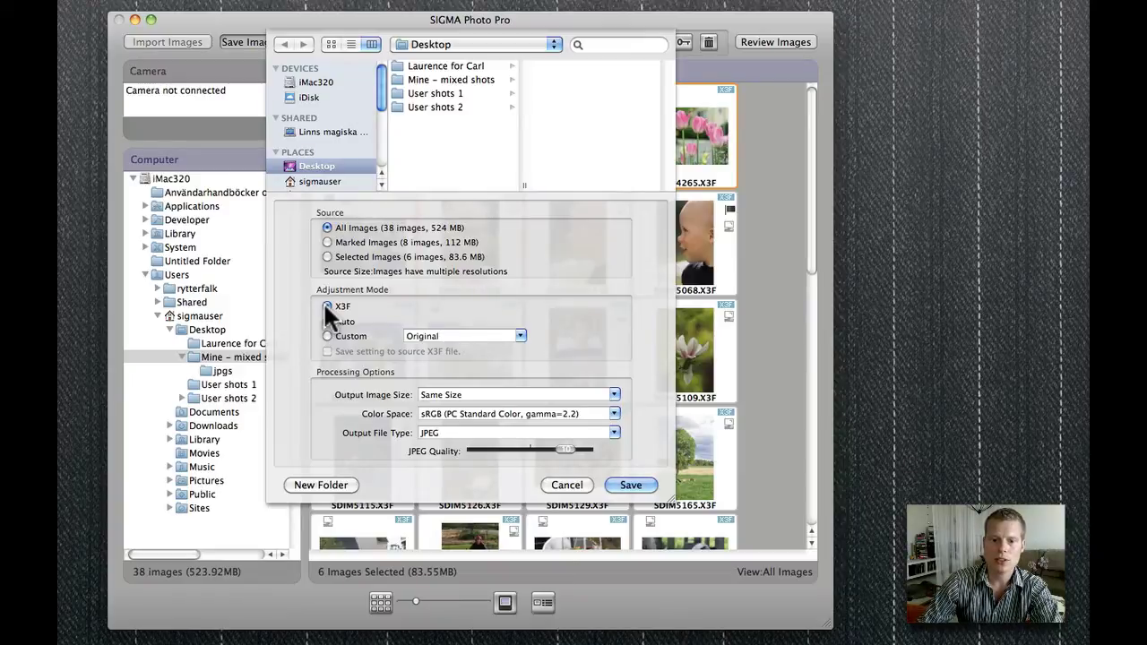
pyautogui.click(559, 483)
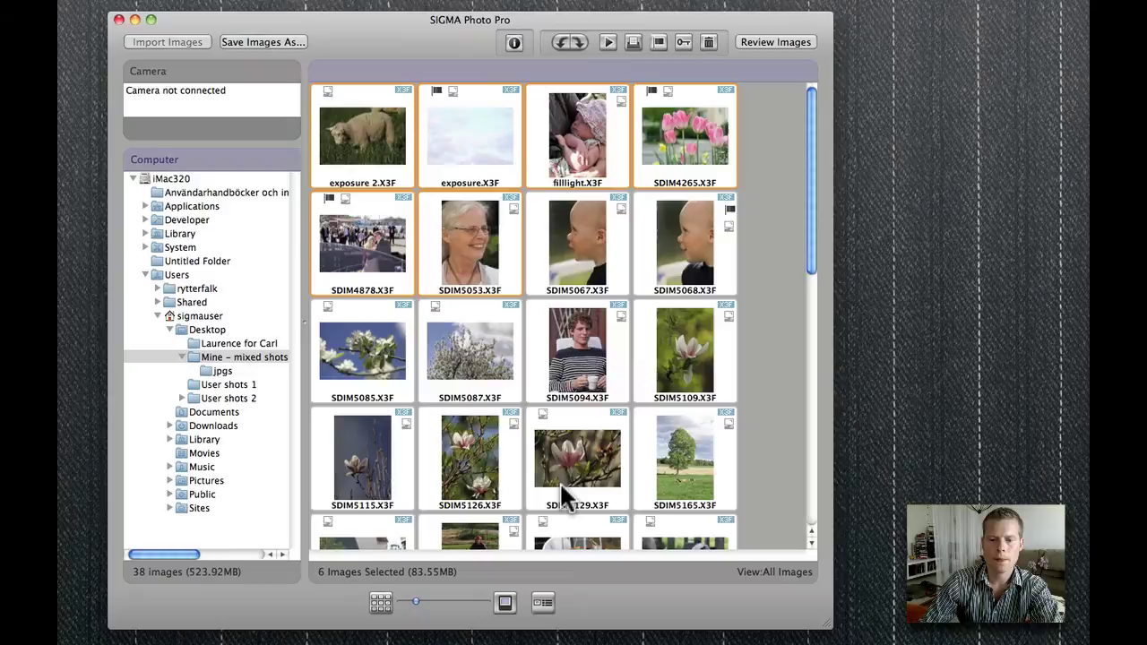
# Clear the selection, view only marked photos, and open SDIM4265 in the Review window.
pyautogui.click(767, 321)
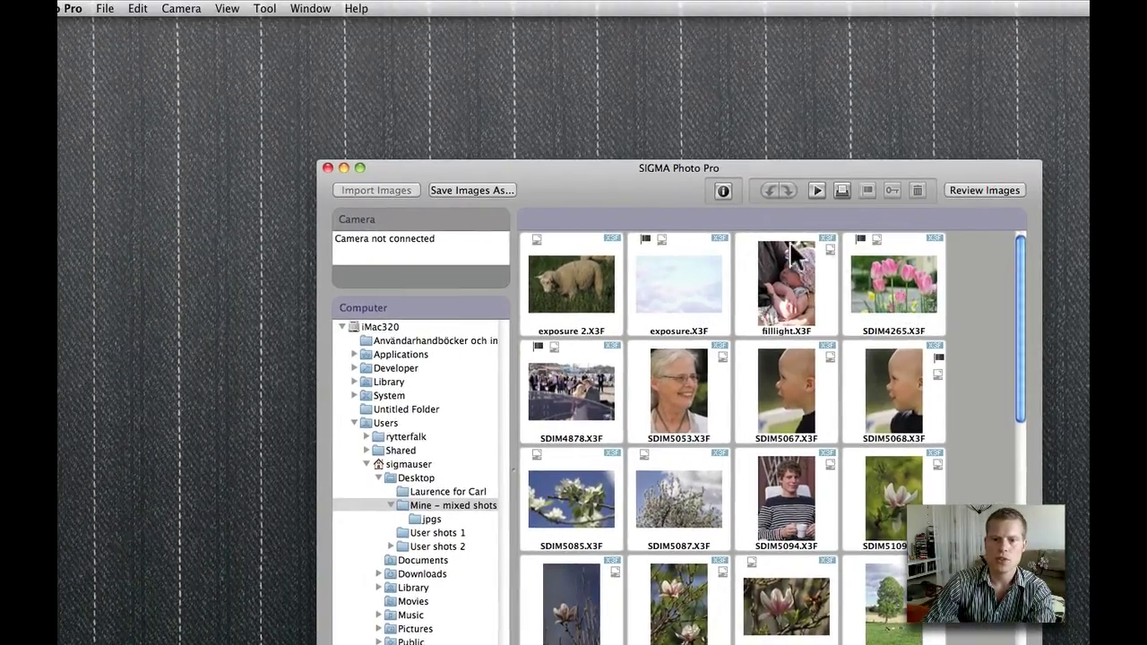
pyautogui.click(227, 8)
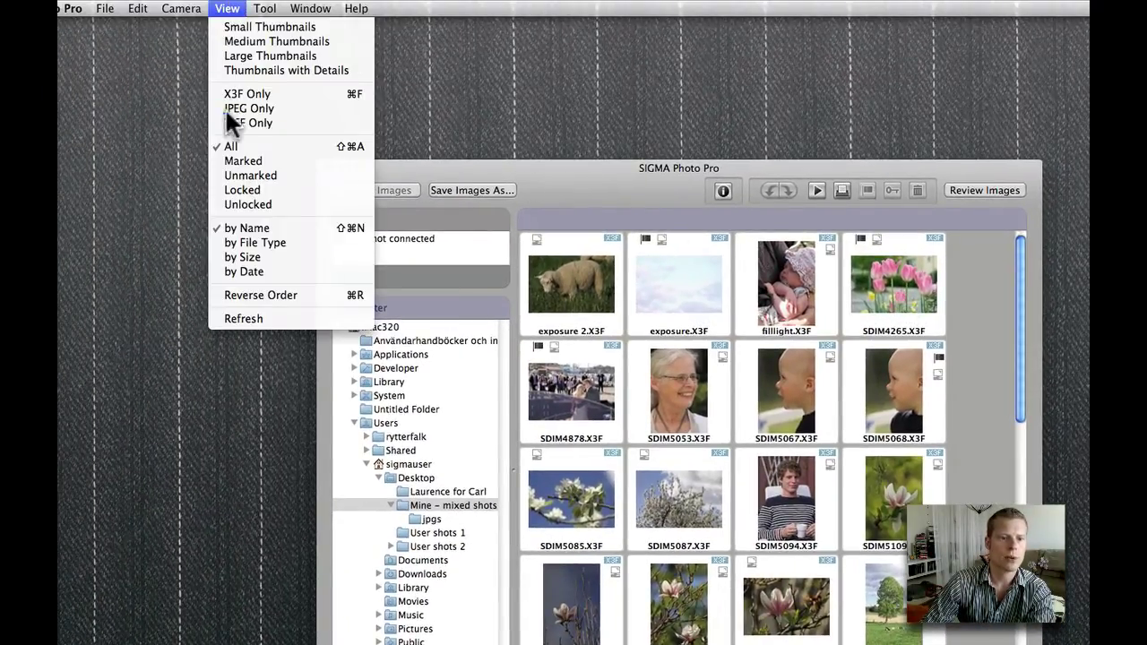
pyautogui.click(236, 162)
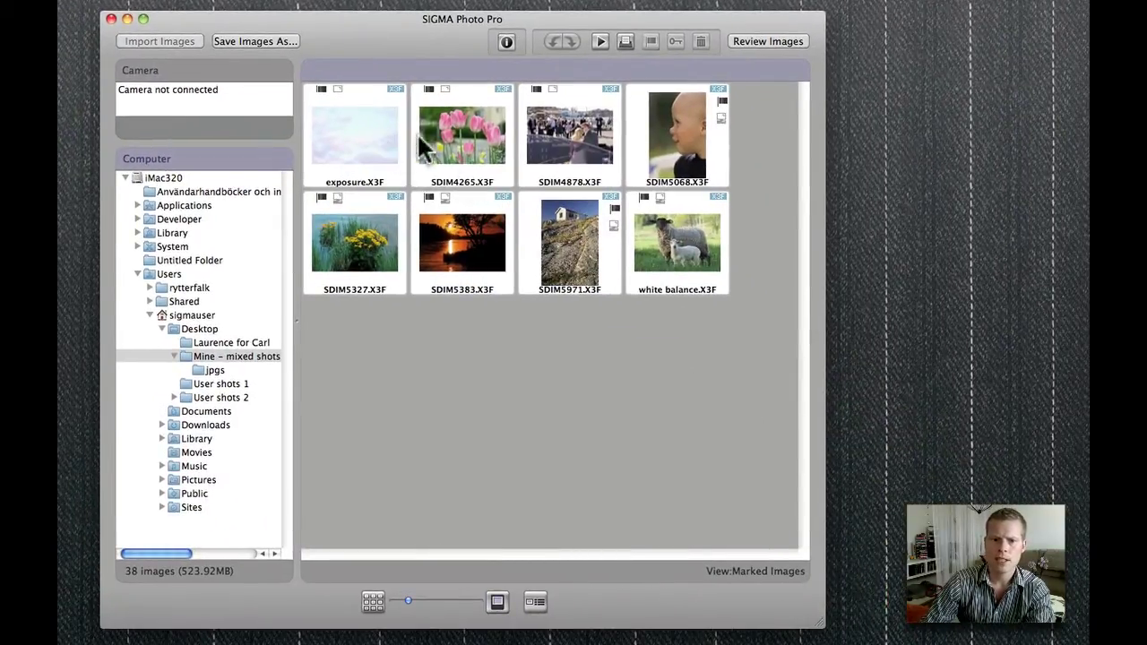
pyautogui.doubleClick(451, 137)
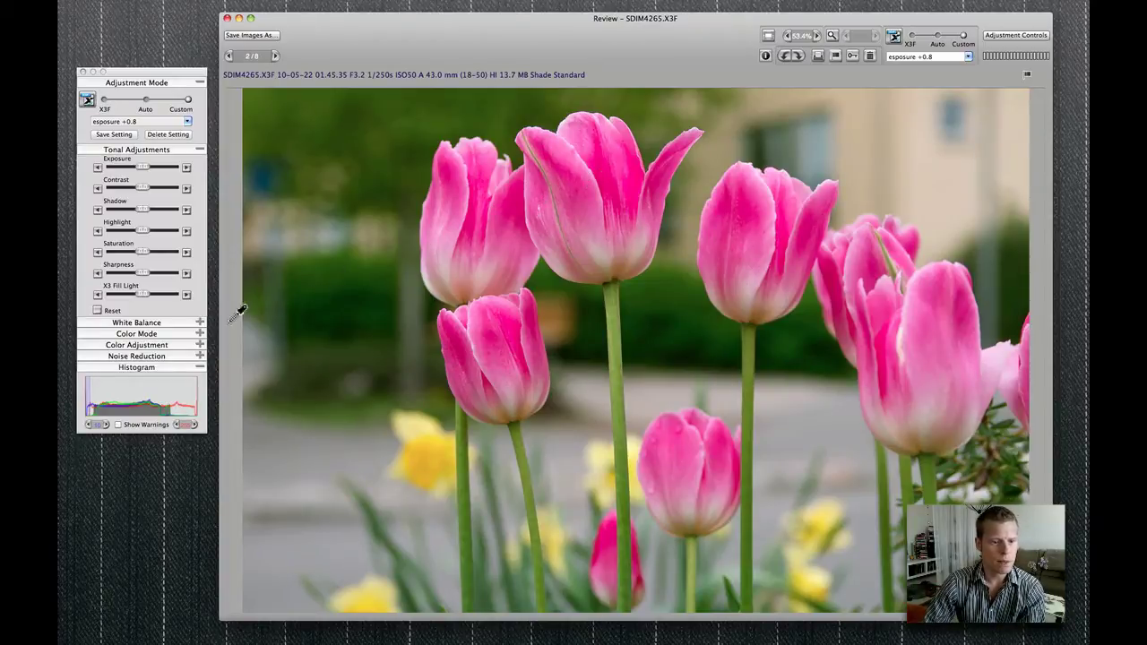
# Expand the White Balance, Color Mode and Color Adjustment sections in Adjustment Controls.
pyautogui.click(177, 323)
pyautogui.click(183, 350)
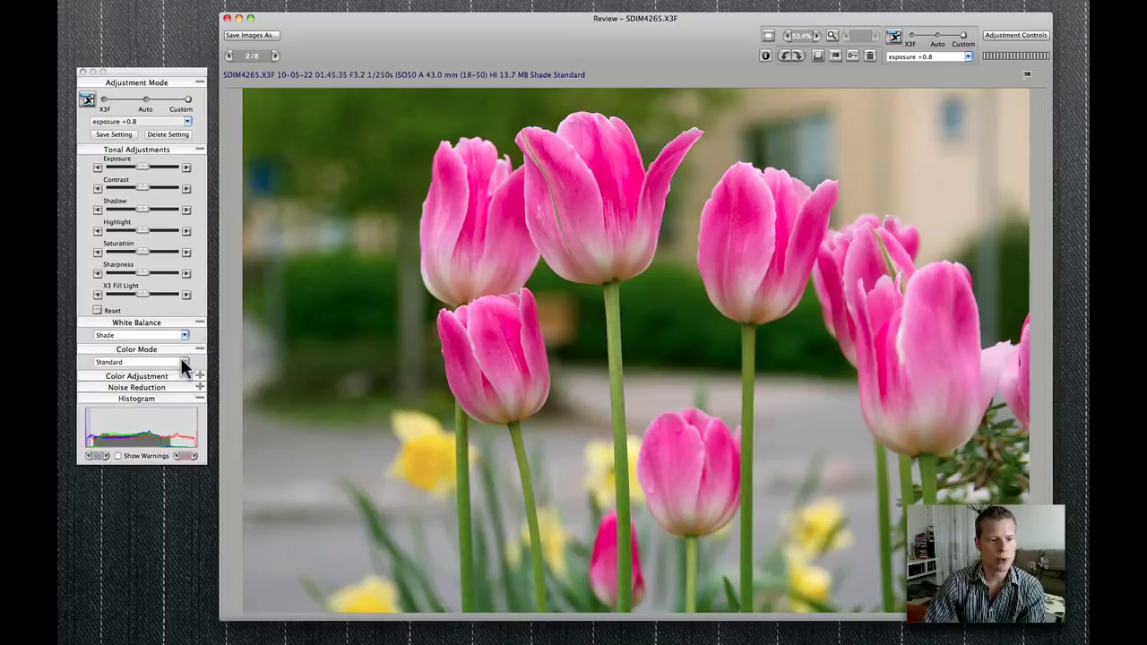
pyautogui.click(184, 376)
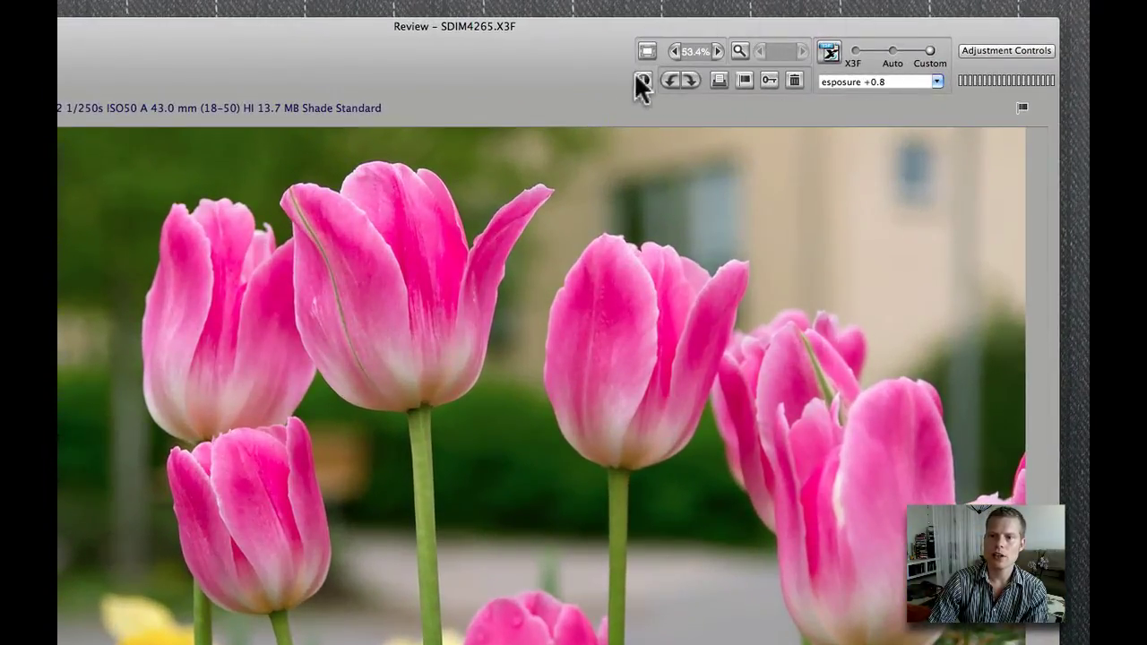
# Zoom the tulip photo to 100% then 200% and scroll up to the petals.
pyautogui.click(718, 51)
pyautogui.scroll(3, 615, 184)
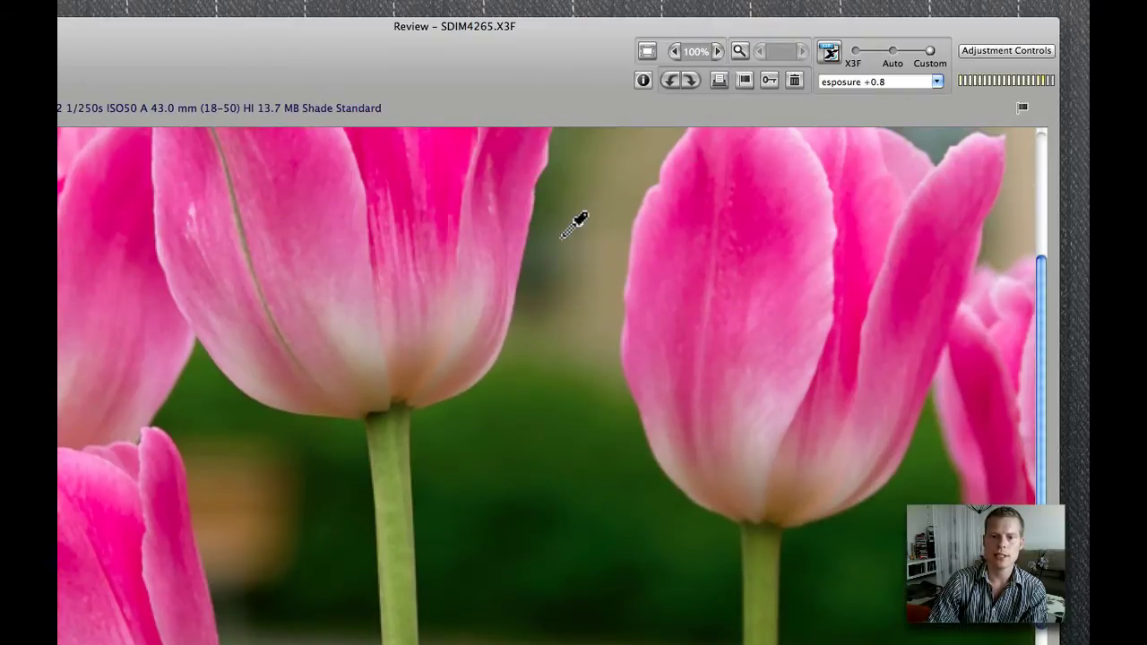
pyautogui.scroll(5, 563, 236)
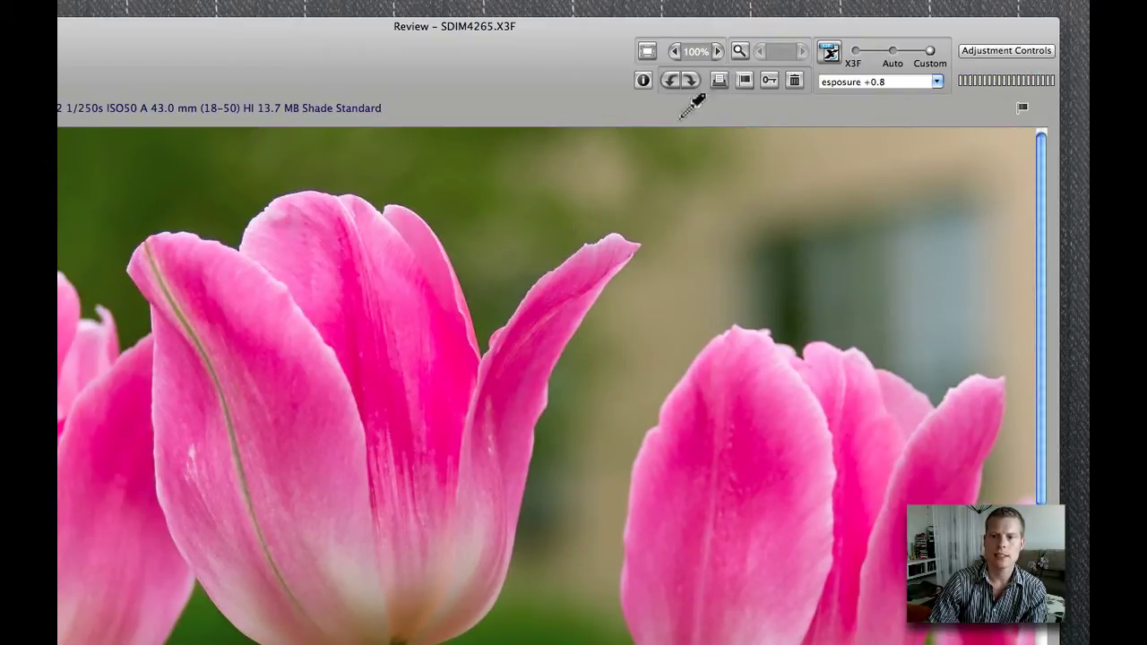
pyautogui.click(718, 51)
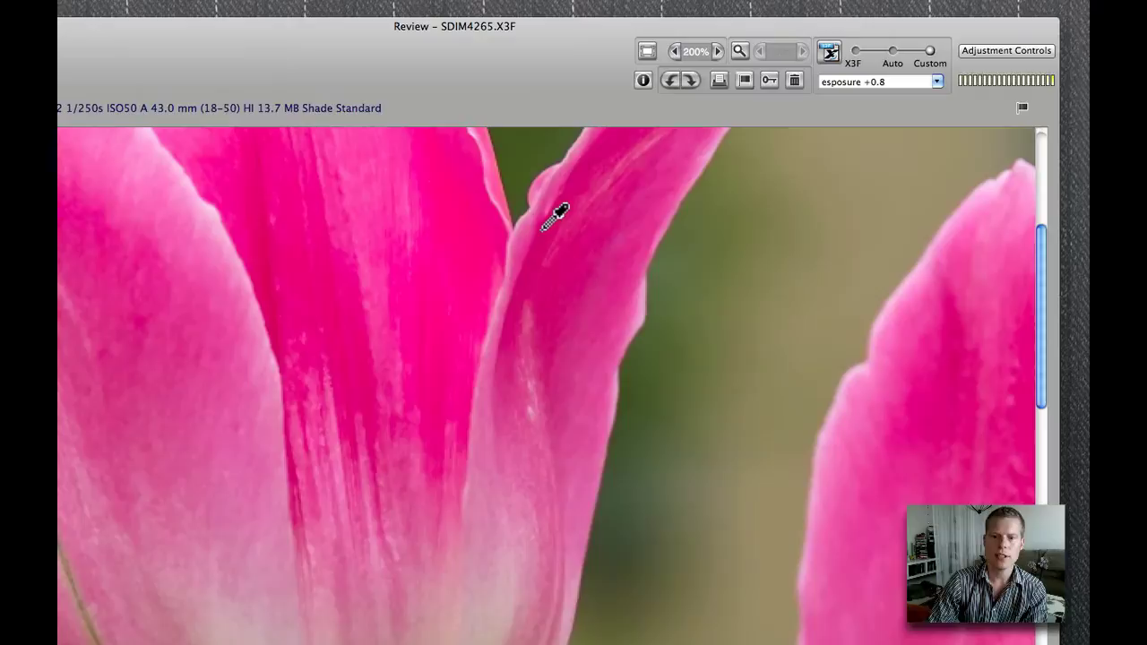
pyautogui.scroll(3, 555, 215)
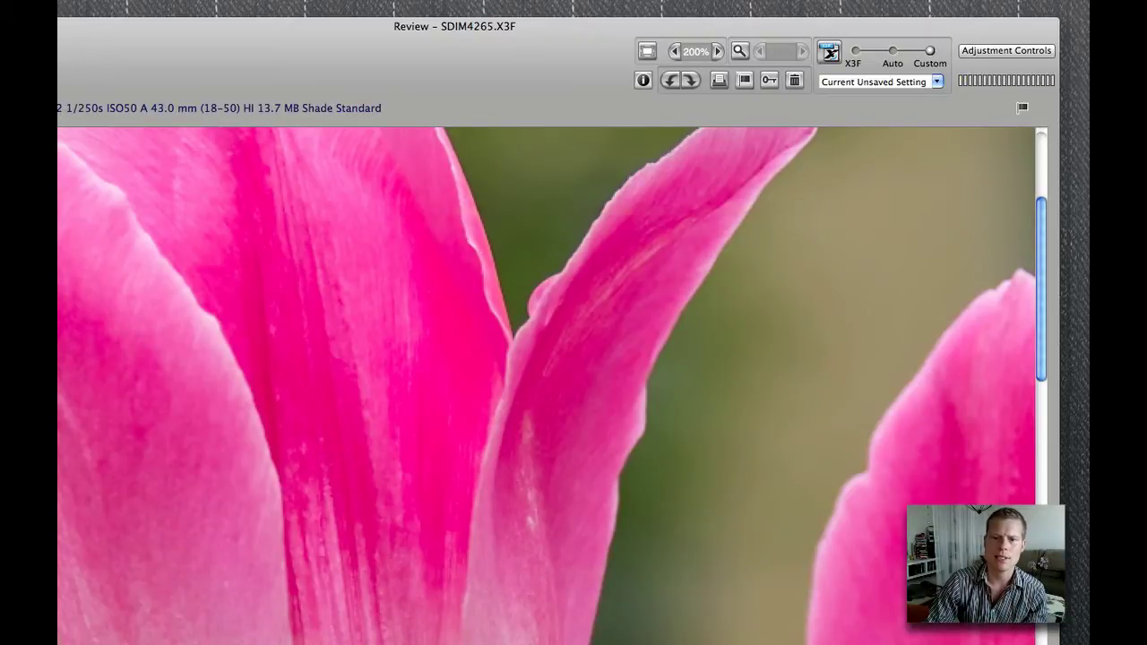
pyautogui.scroll(5, 92, 435)
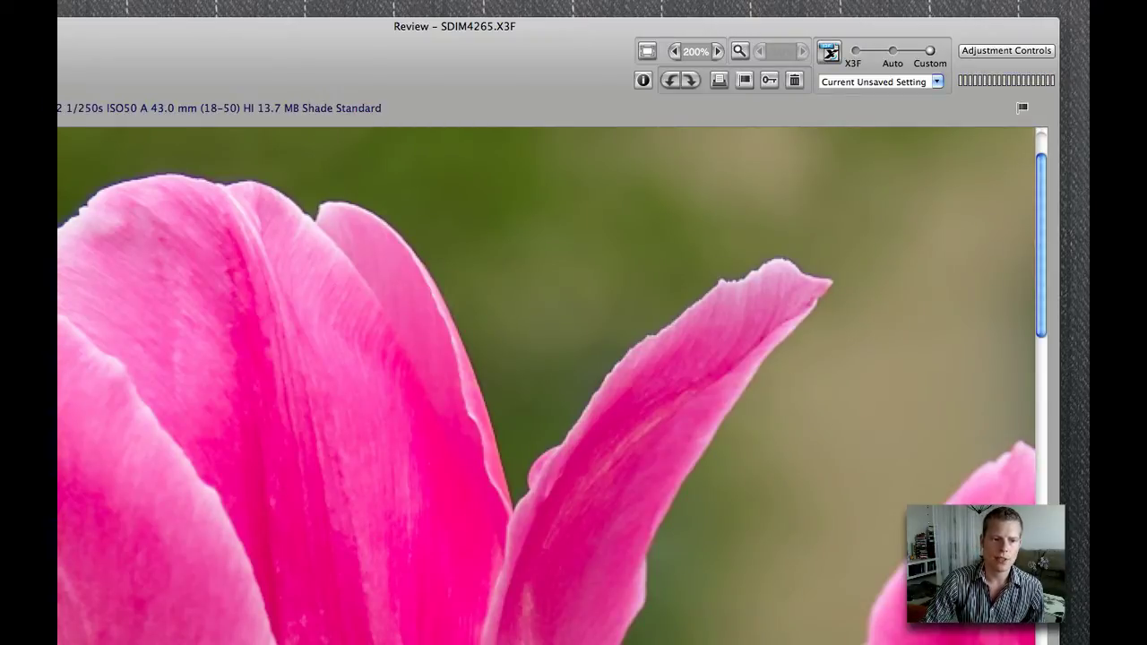
# Zoom out to 50%, switch rendering to Auto, Custom, then X3F, and show Adjustment Controls.
pyautogui.click(672, 49)
pyautogui.click(673, 50)
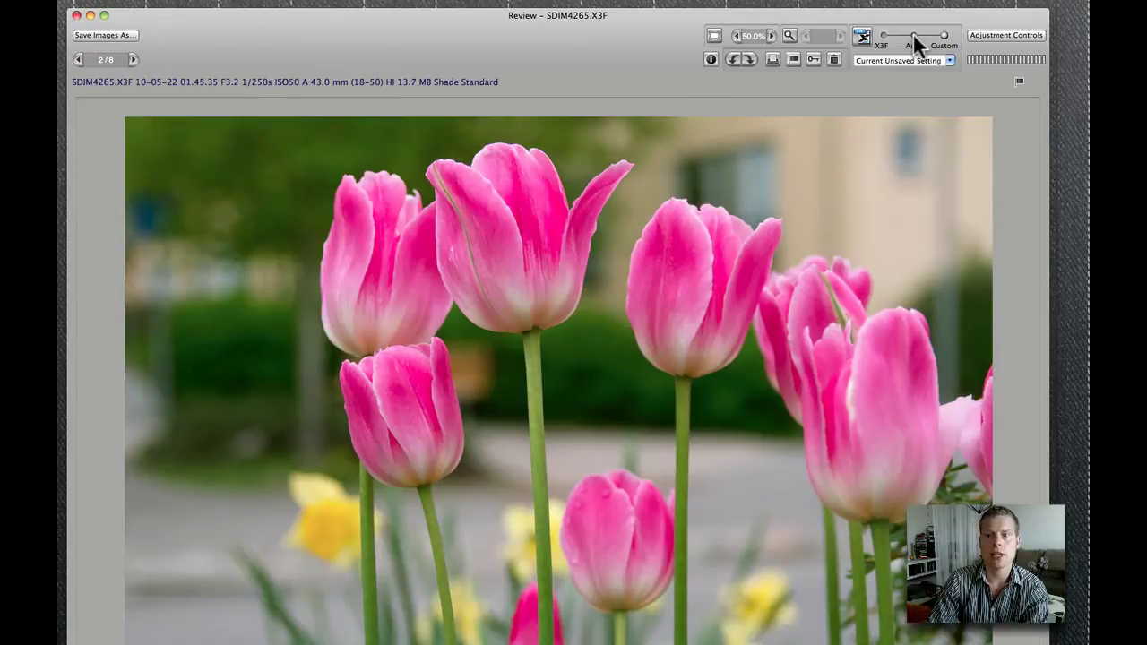
pyautogui.click(914, 33)
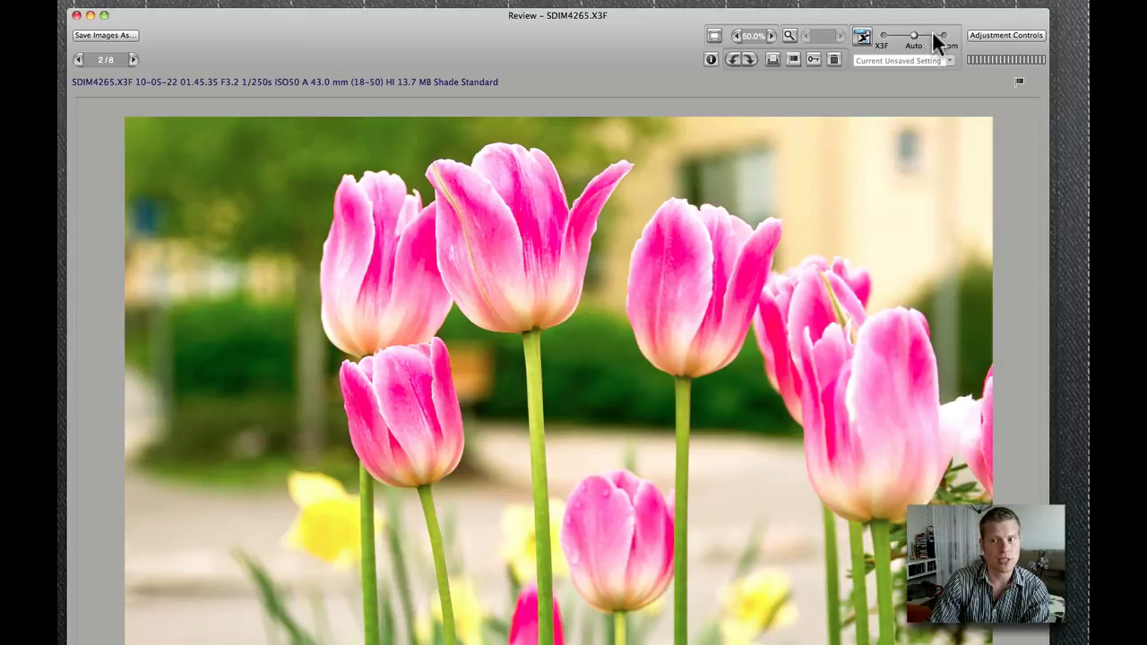
pyautogui.click(945, 35)
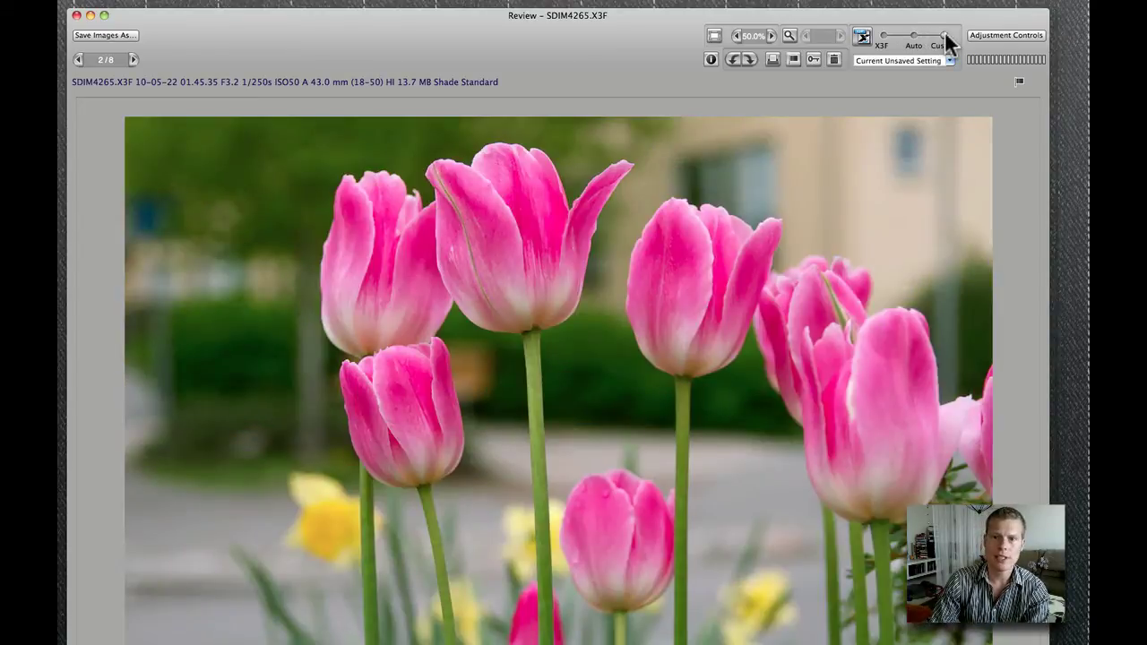
pyautogui.click(884, 33)
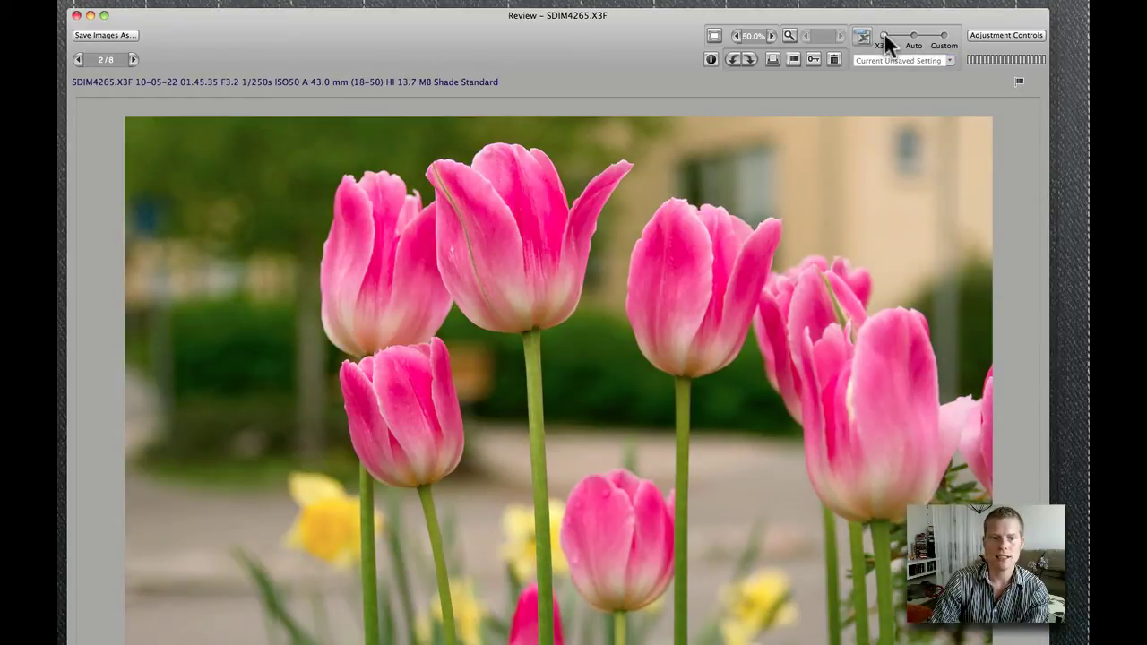
pyautogui.click(1006, 35)
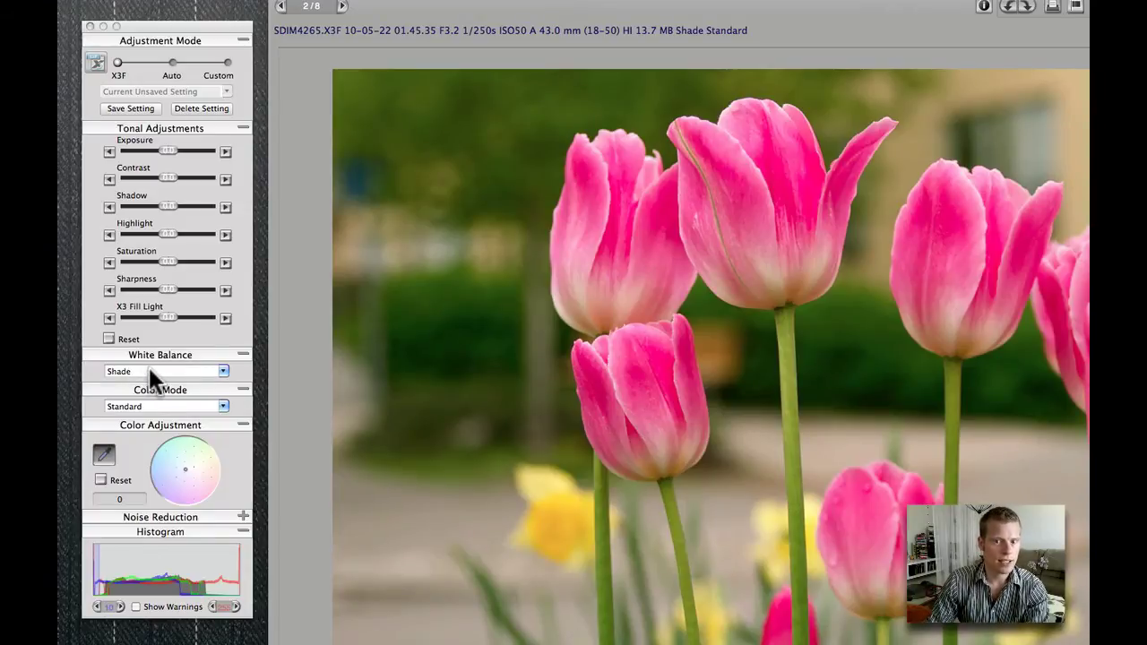
# Switch the White Balance preset from Shade to Overcast.
pyautogui.click(222, 372)
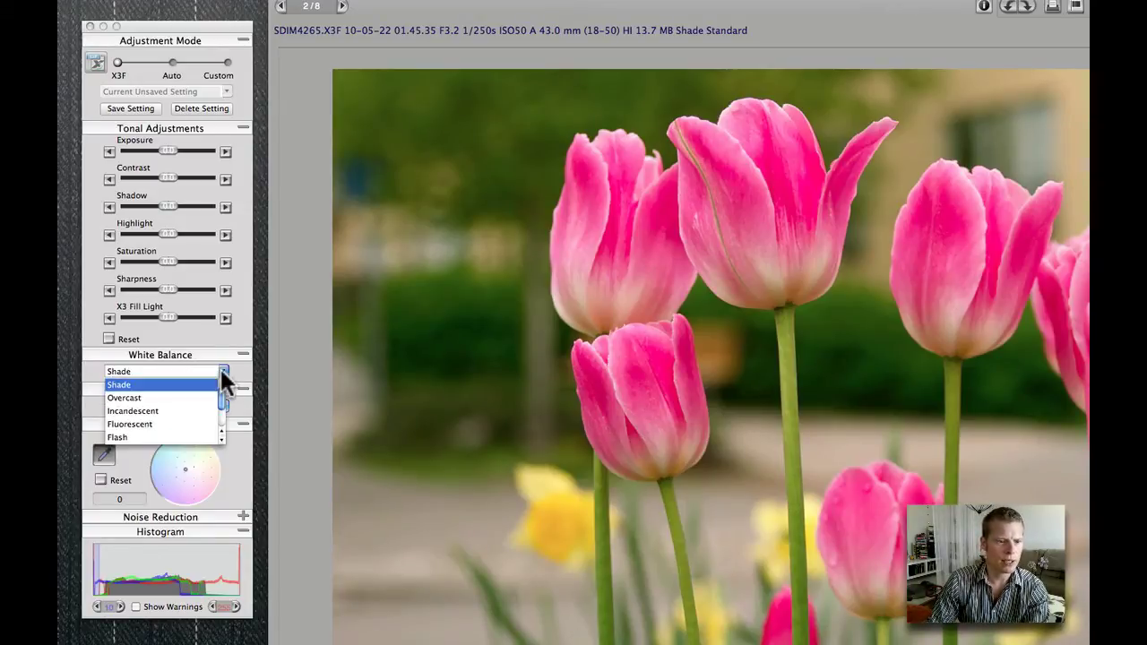
pyautogui.click(148, 399)
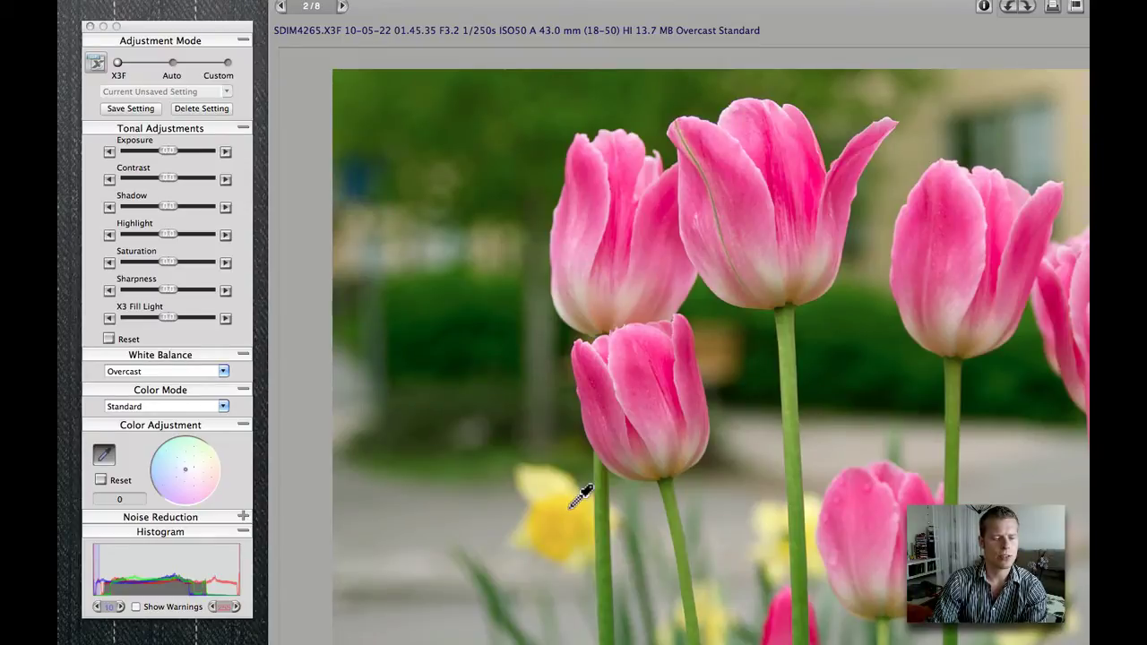
# Sample the grey road with the Color Adjustment eyedropper, yielding a 3C+4M correction.
pyautogui.click(97, 461)
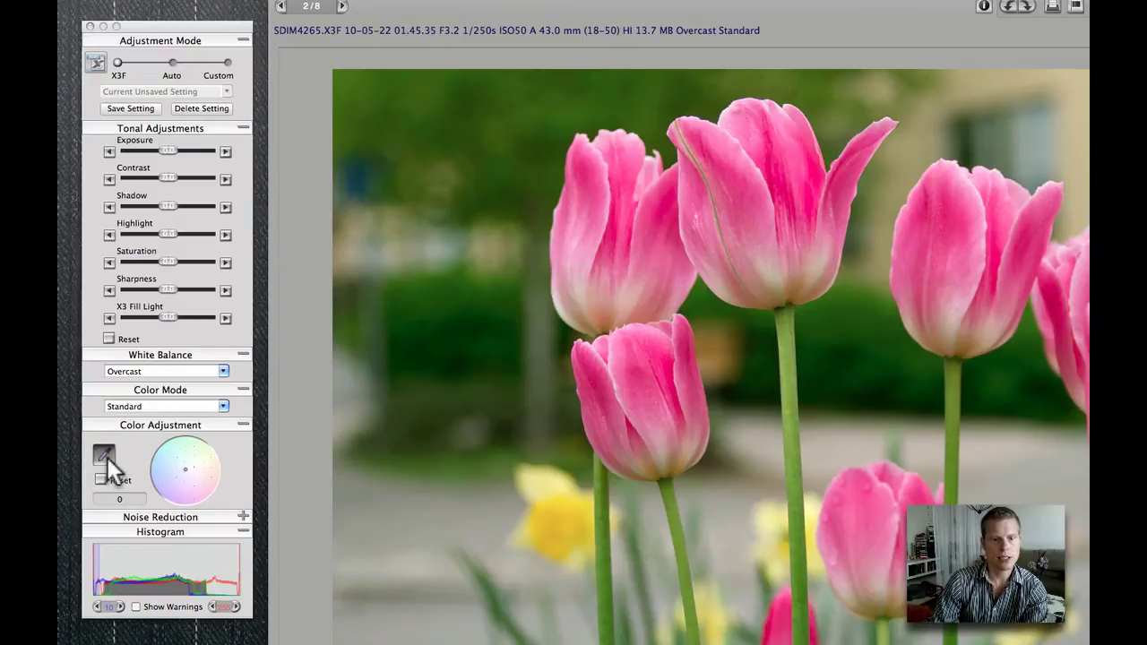
pyautogui.click(104, 456)
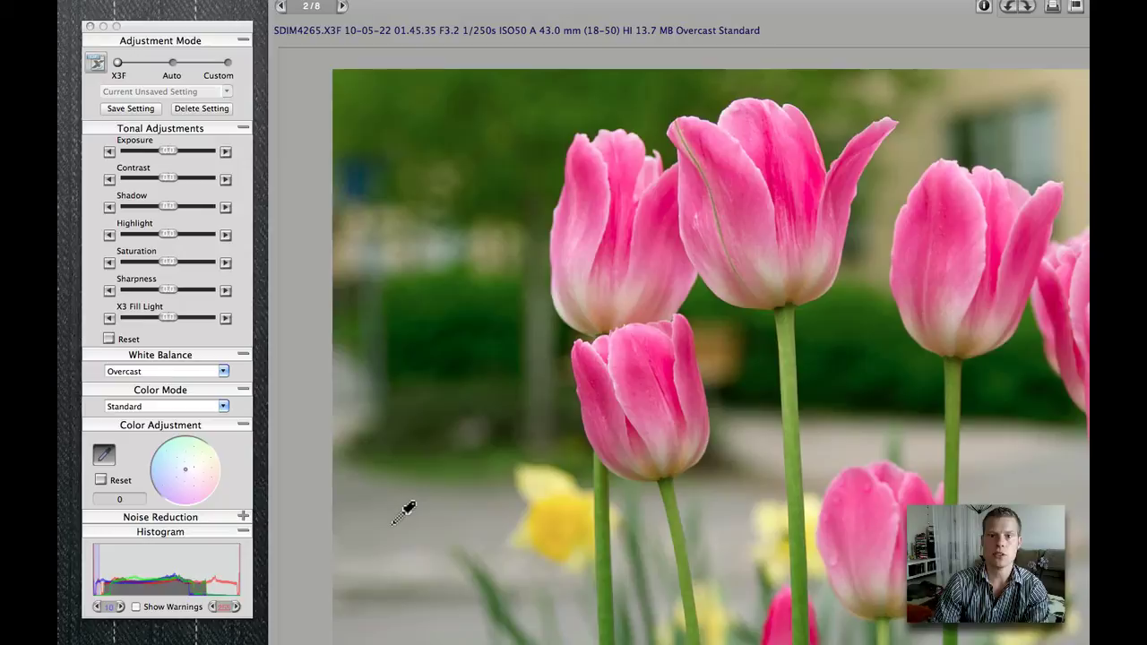
pyautogui.click(394, 522)
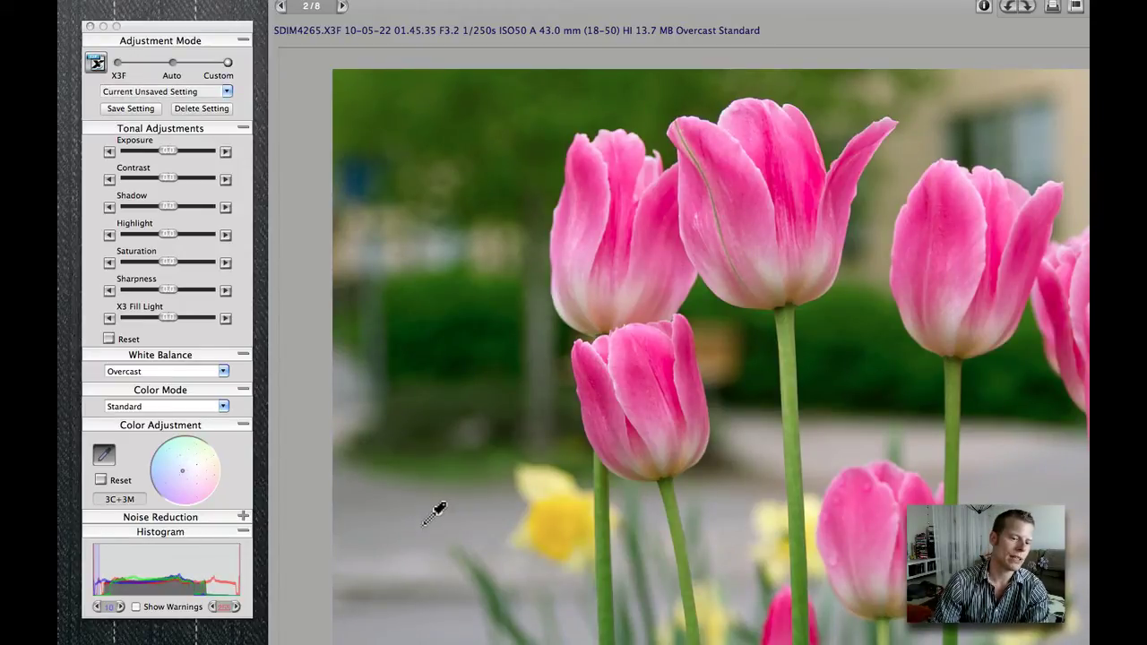
pyautogui.click(413, 523)
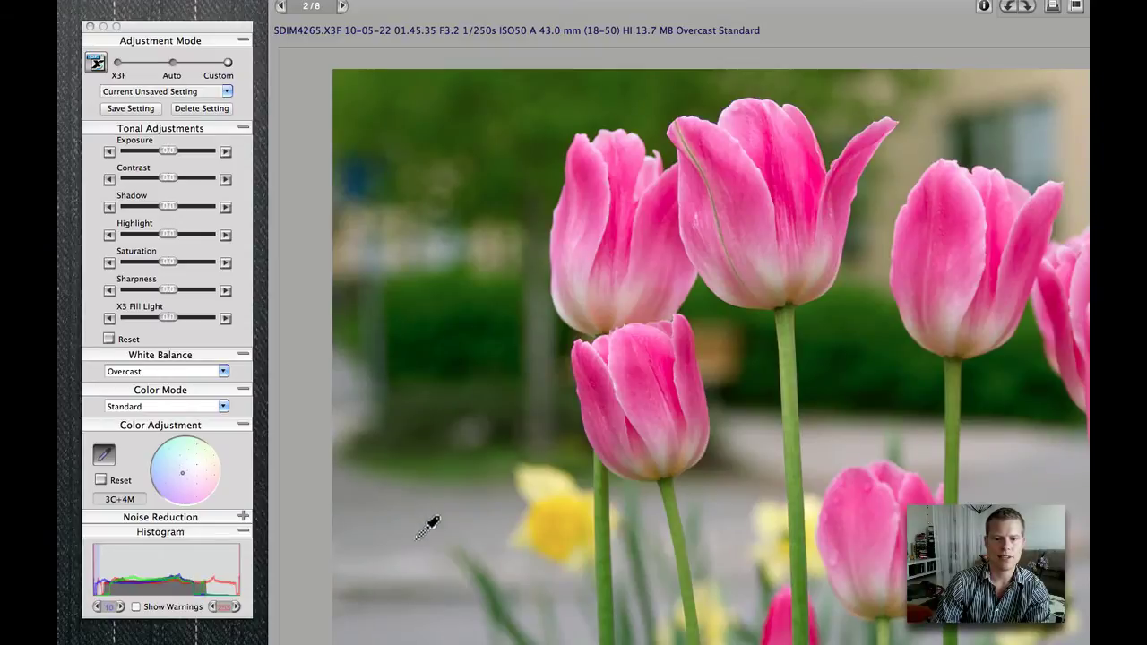
pyautogui.click(416, 527)
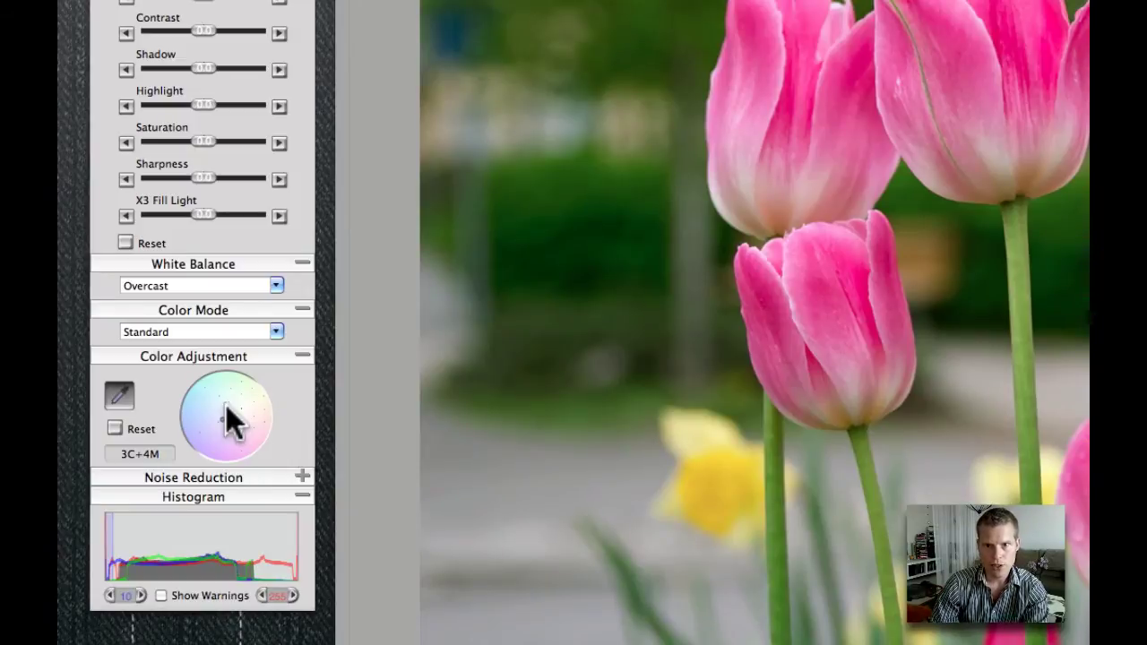
# Adjust the Color Adjustment wheel up to 9C+8M, then pull it back to 4C+4M.
pyautogui.click(230, 415)
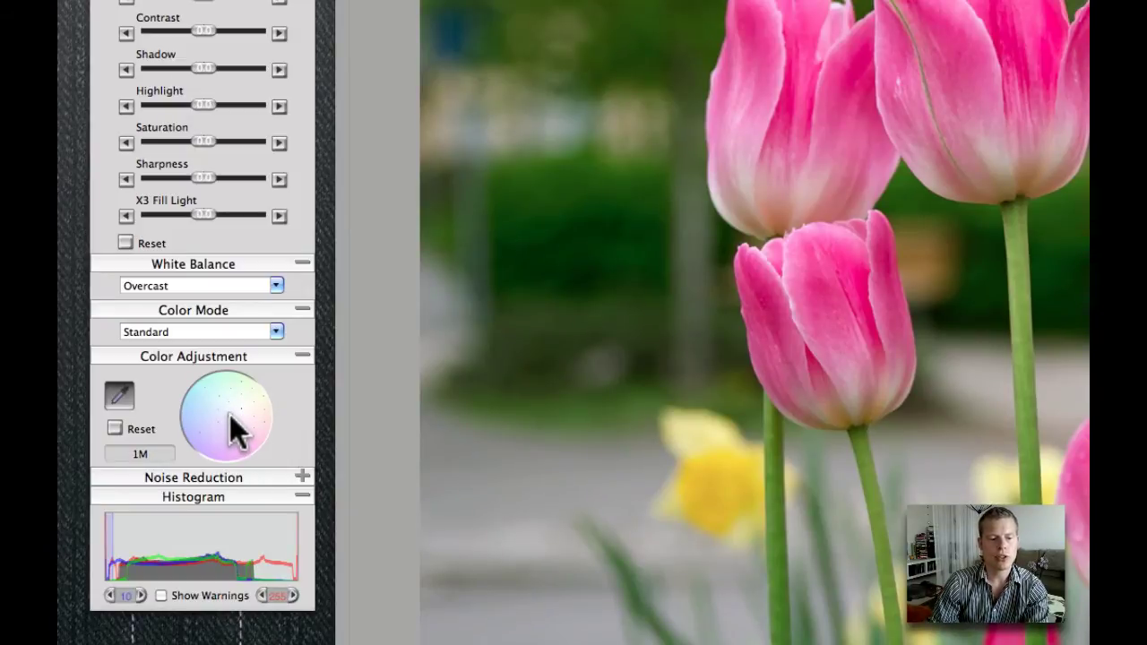
pyautogui.click(223, 418)
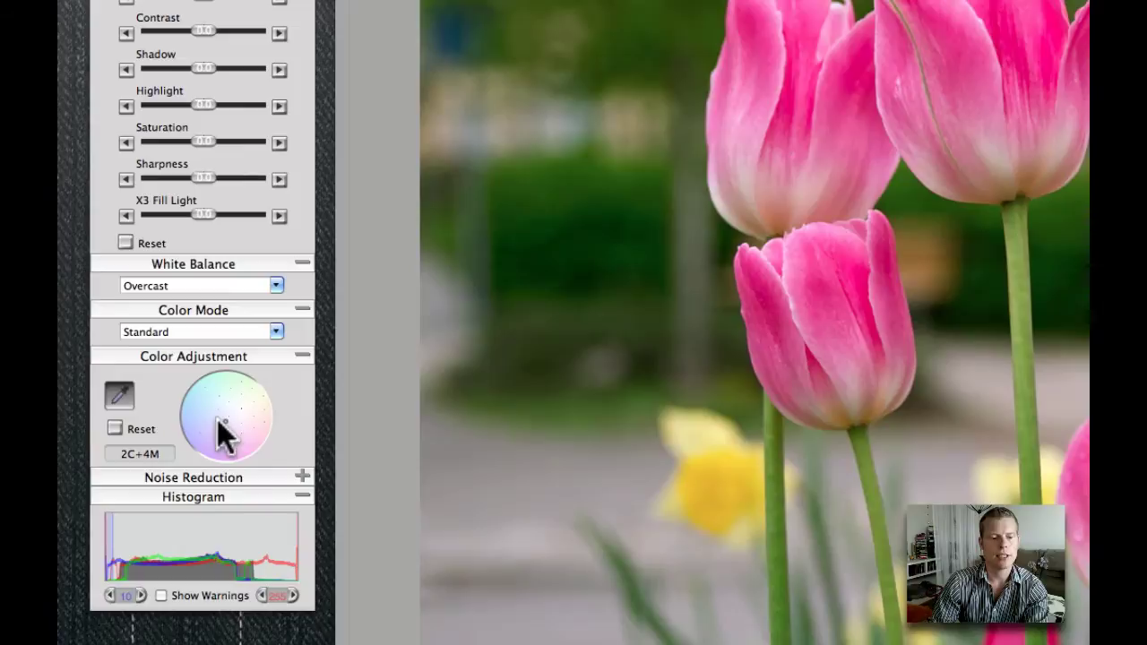
pyautogui.click(217, 419)
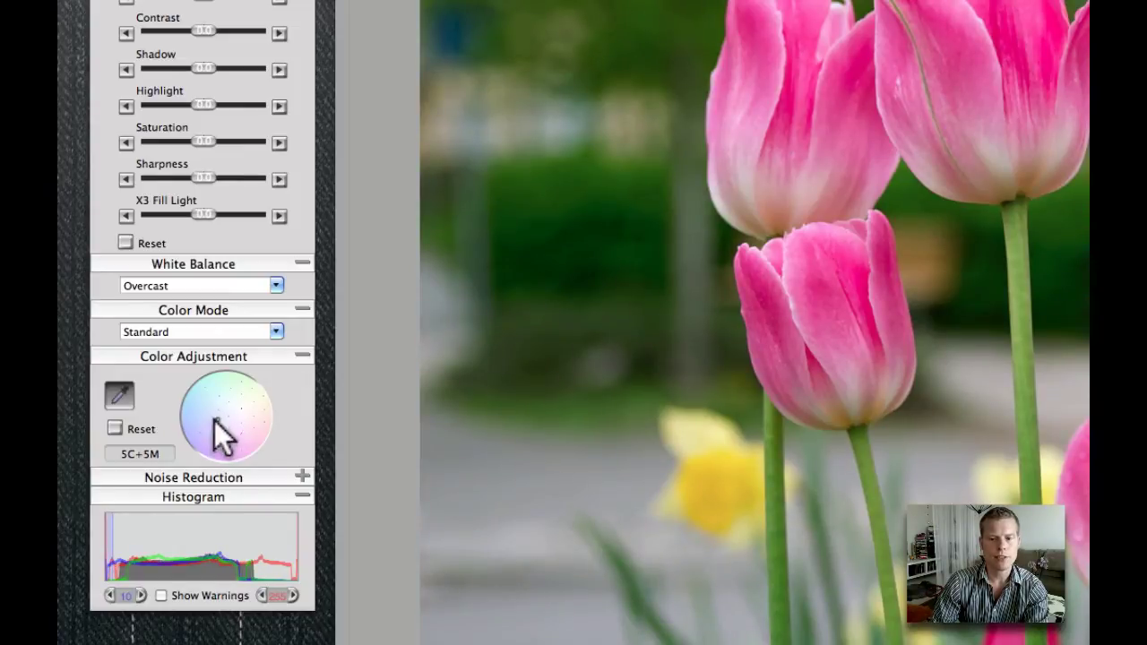
pyautogui.click(211, 420)
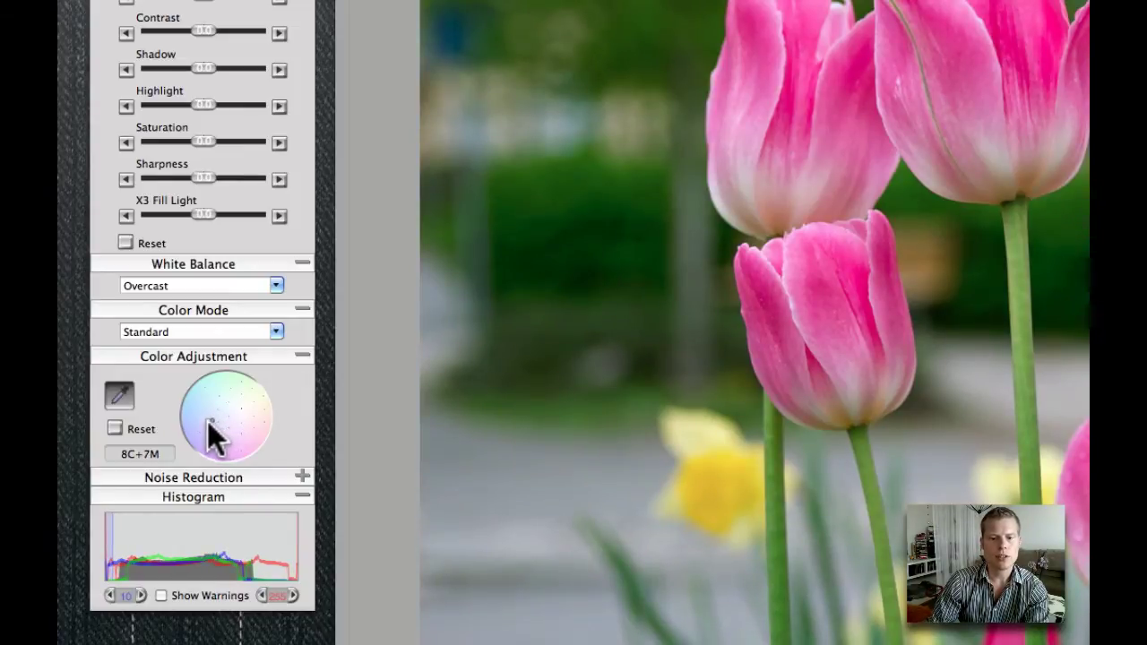
pyautogui.click(206, 420)
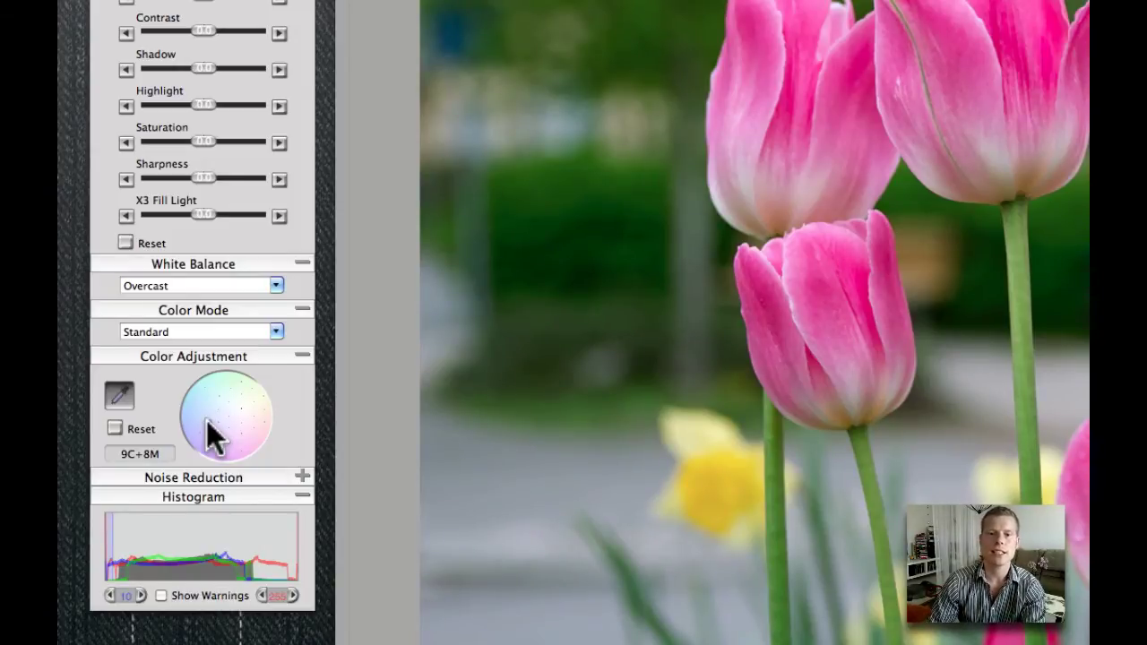
pyautogui.moveTo(206, 421); pyautogui.dragTo(218, 420)
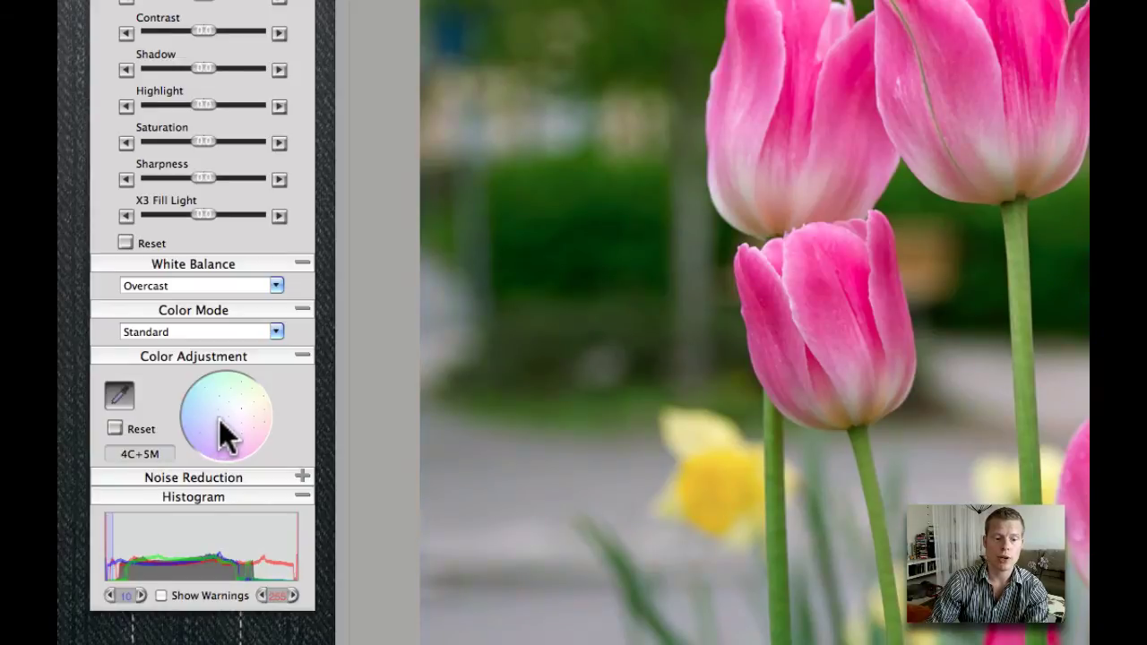
pyautogui.click(218, 418)
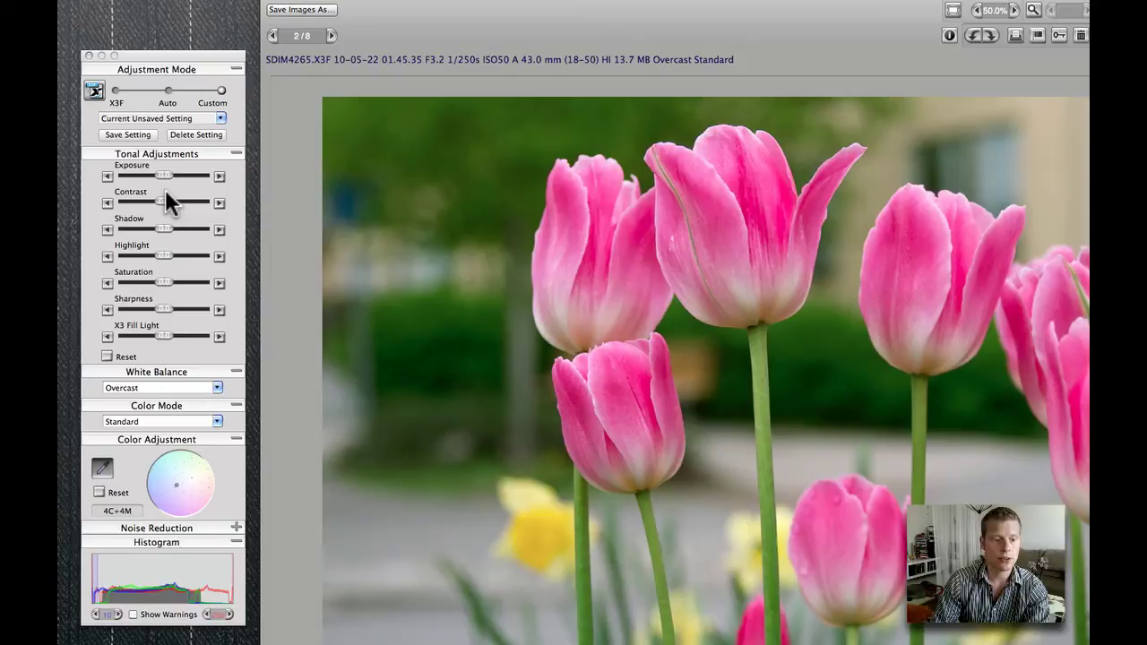
# Open Save Images As and toggle 'Save setting to source X3F file' off and back on.
pyautogui.click(299, 10)
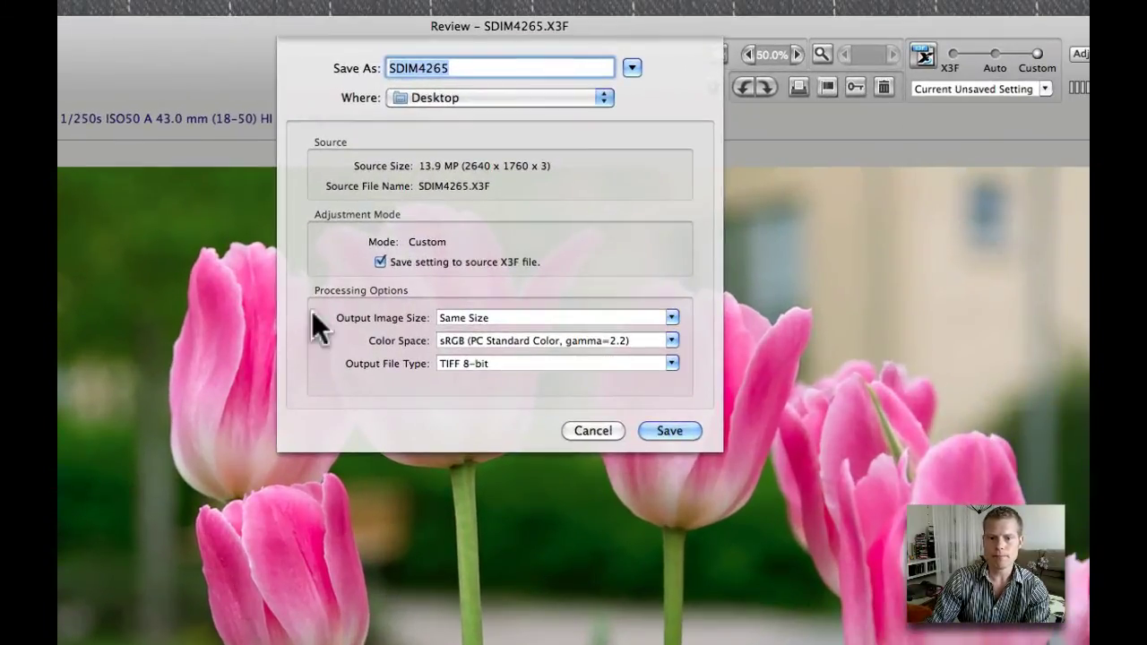
pyautogui.click(381, 261)
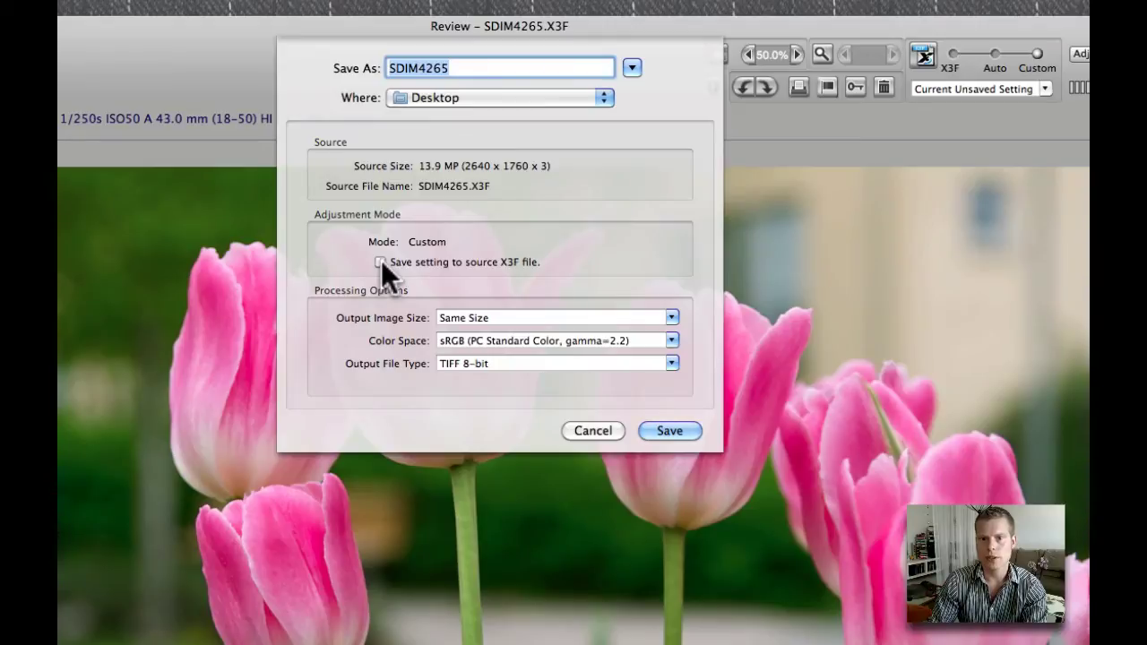
pyautogui.click(381, 261)
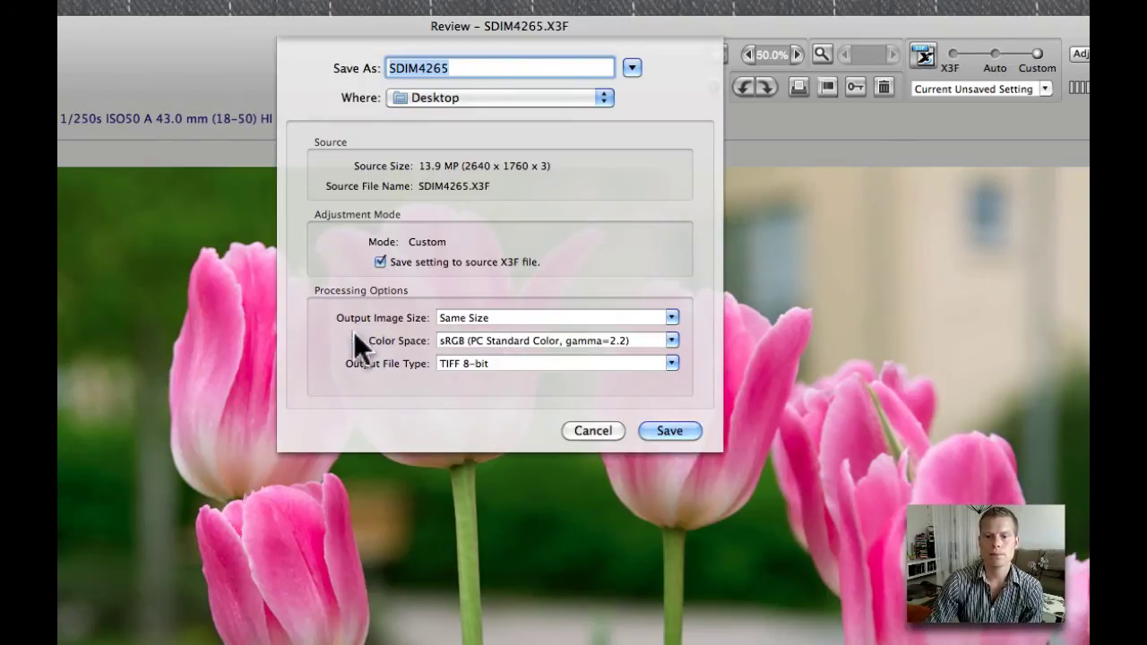
# Set the output type to JPEG with sRGB colour space and save SDIM4265 to the Desktop.
pyautogui.click(668, 360)
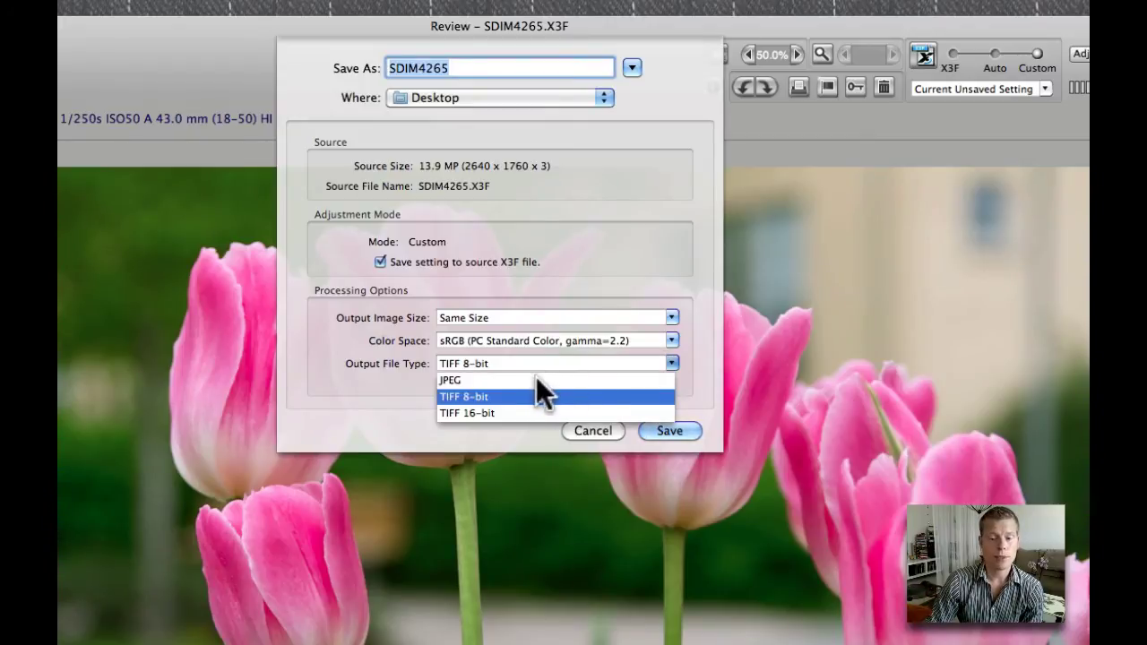
pyautogui.click(456, 380)
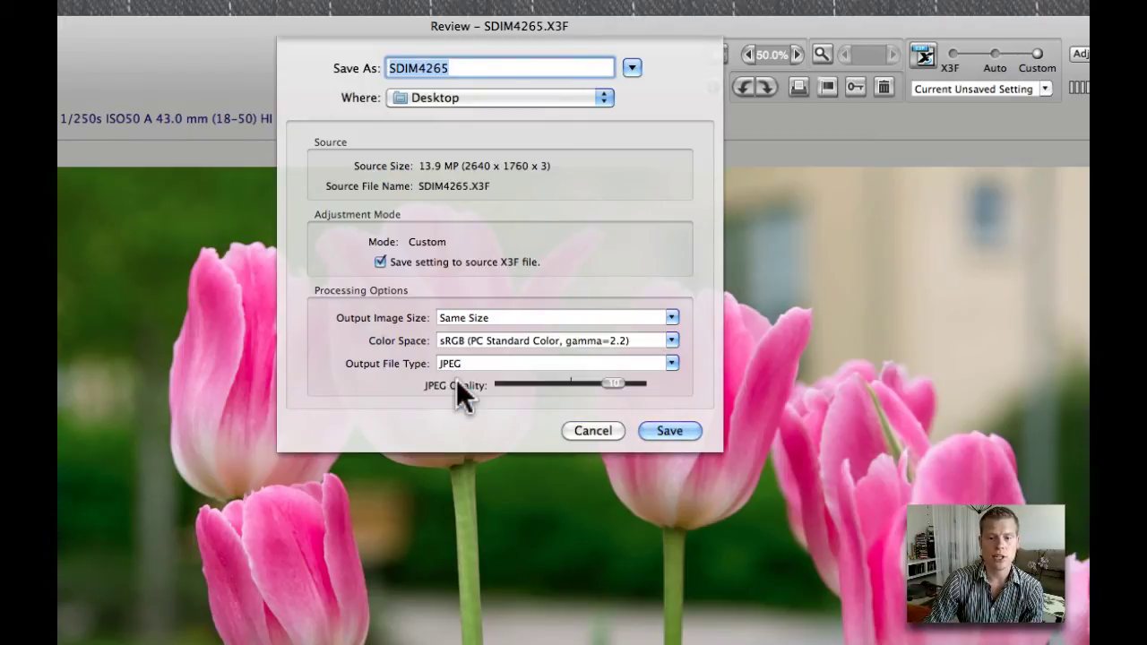
pyautogui.click(458, 345)
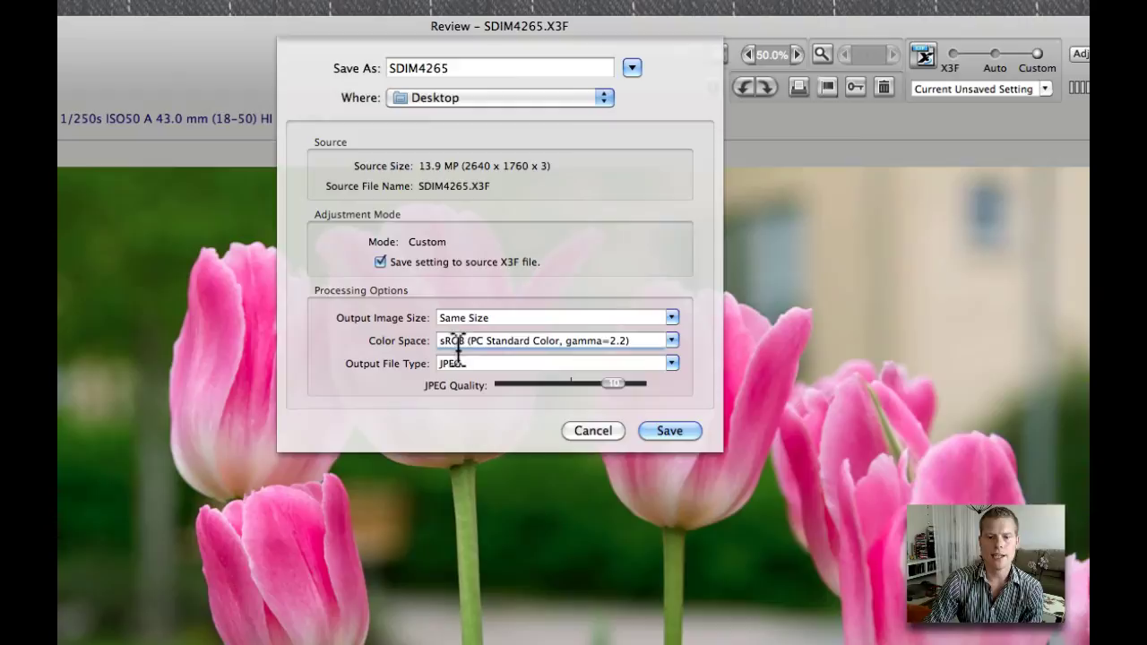
pyautogui.click(671, 341)
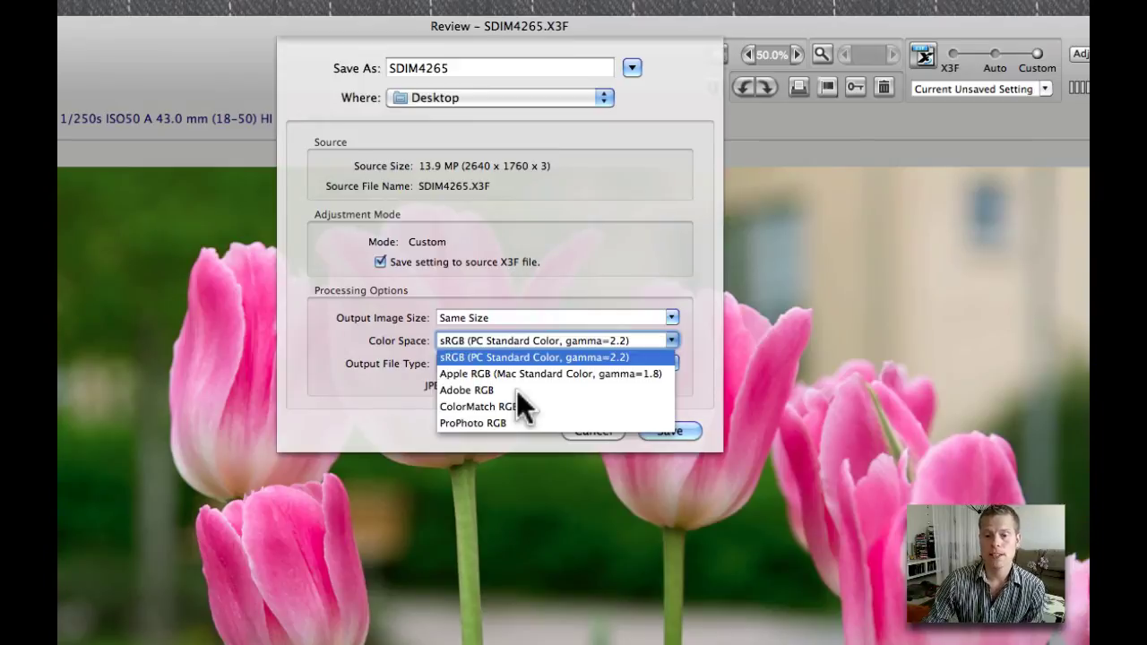
pyautogui.click(590, 264)
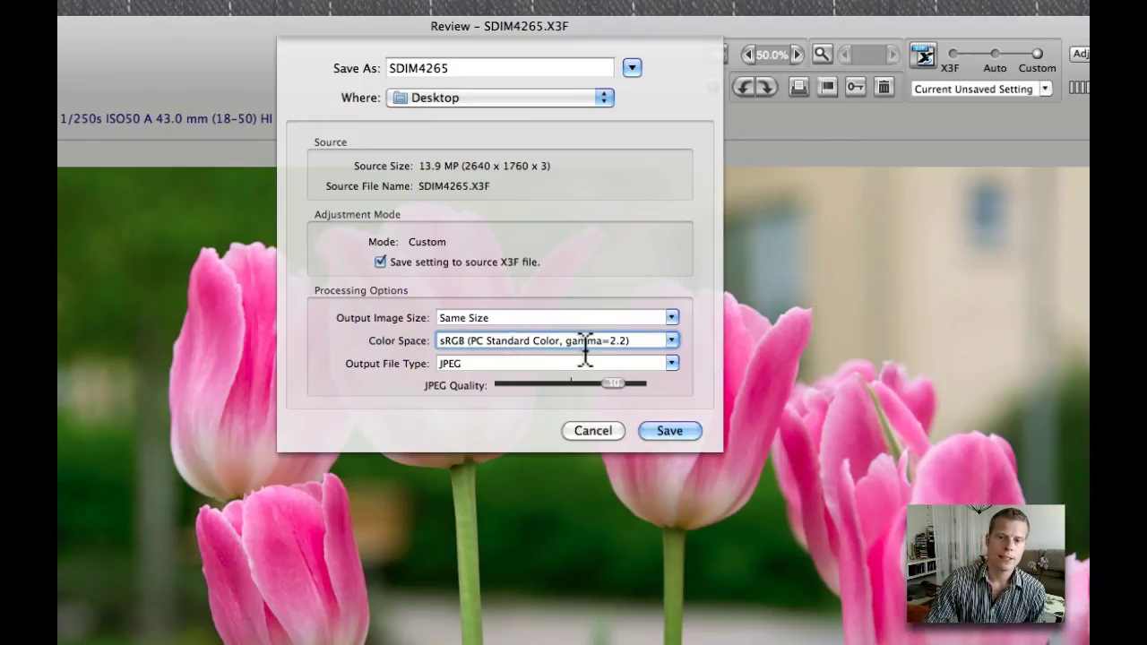
pyautogui.click(665, 430)
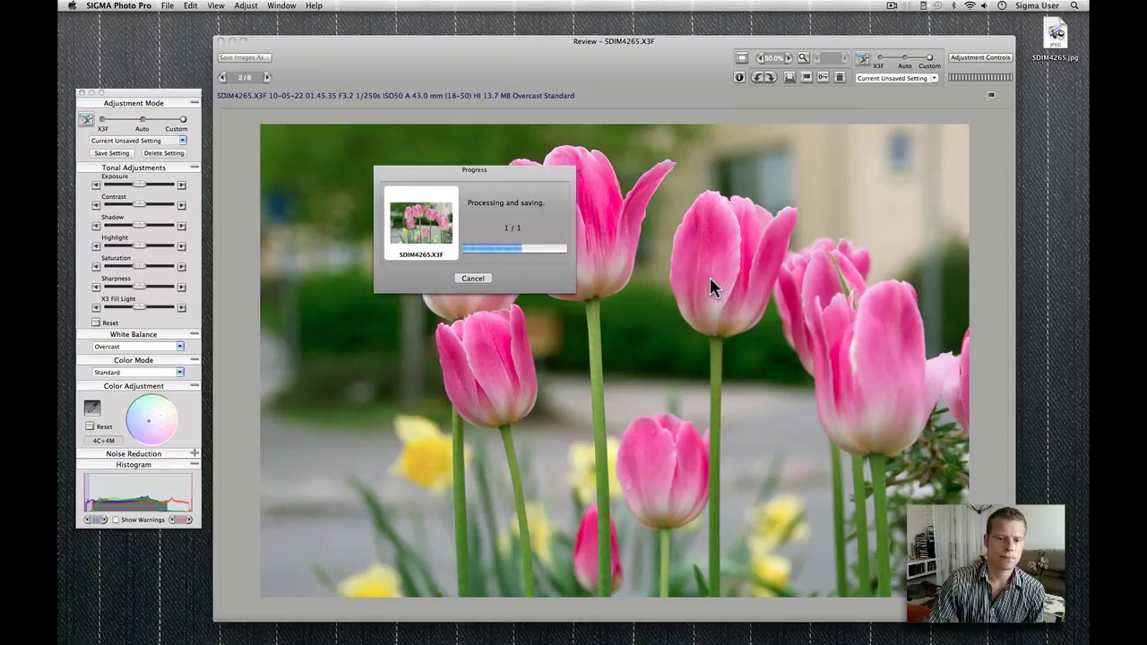
# Close the Review window once SDIM4265.jpg is saved, returning to the eight-photo browser.
pyautogui.click(219, 41)
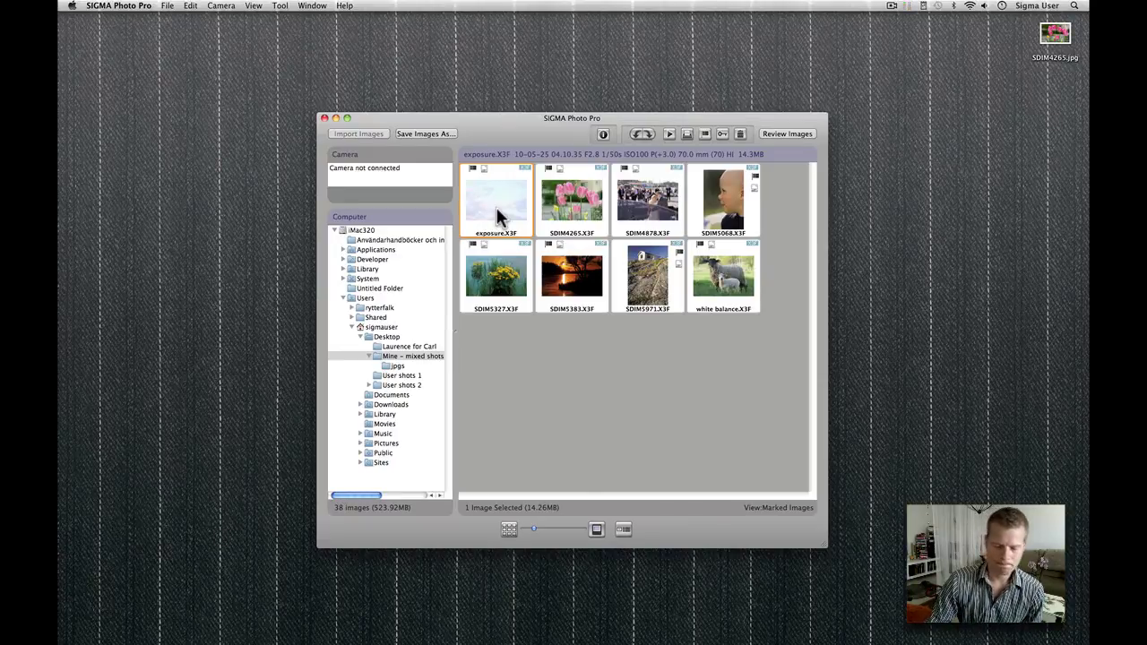
pyautogui.click(892, 5)
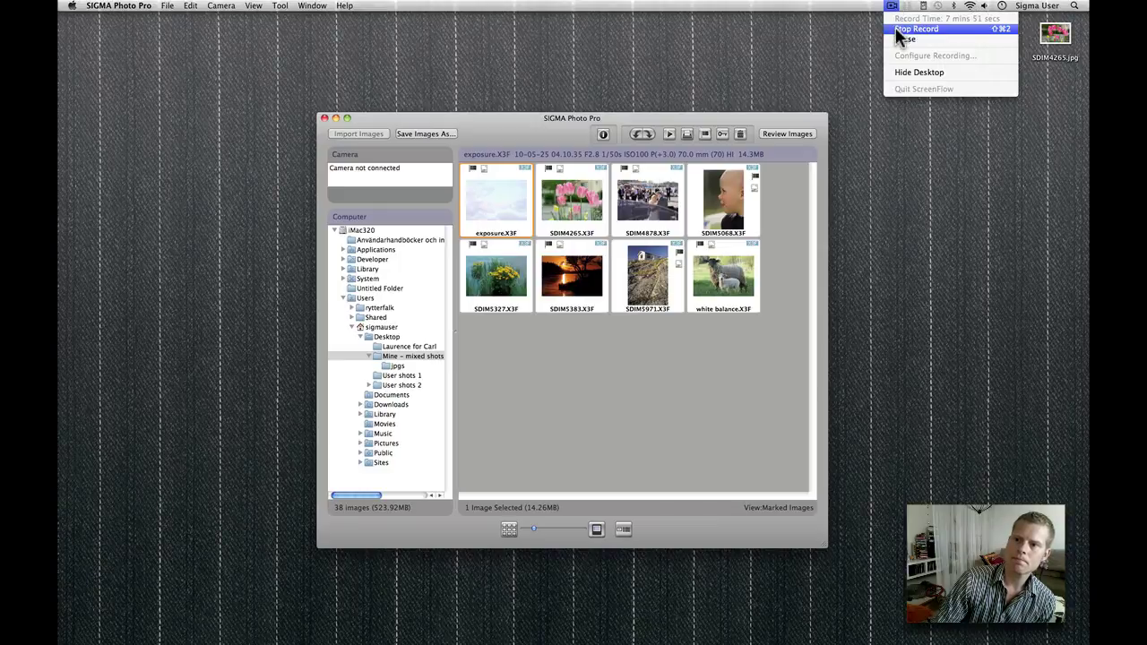